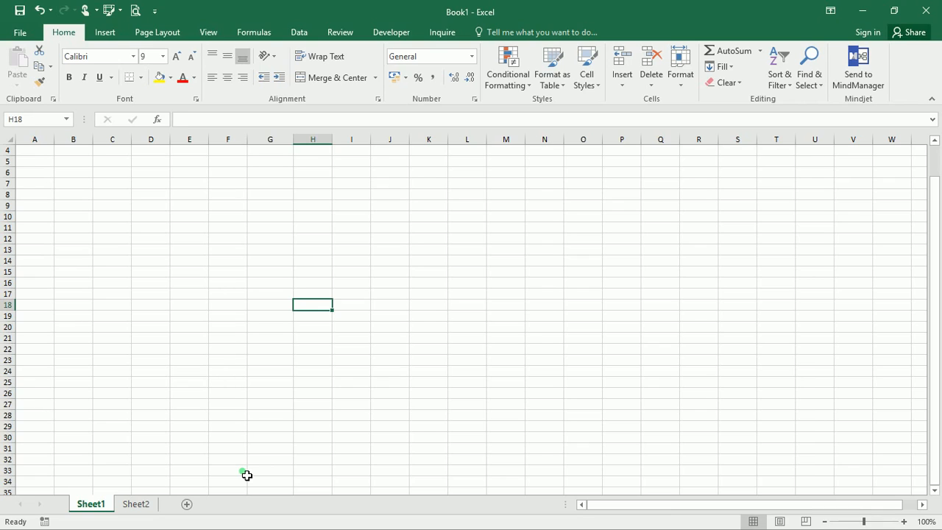
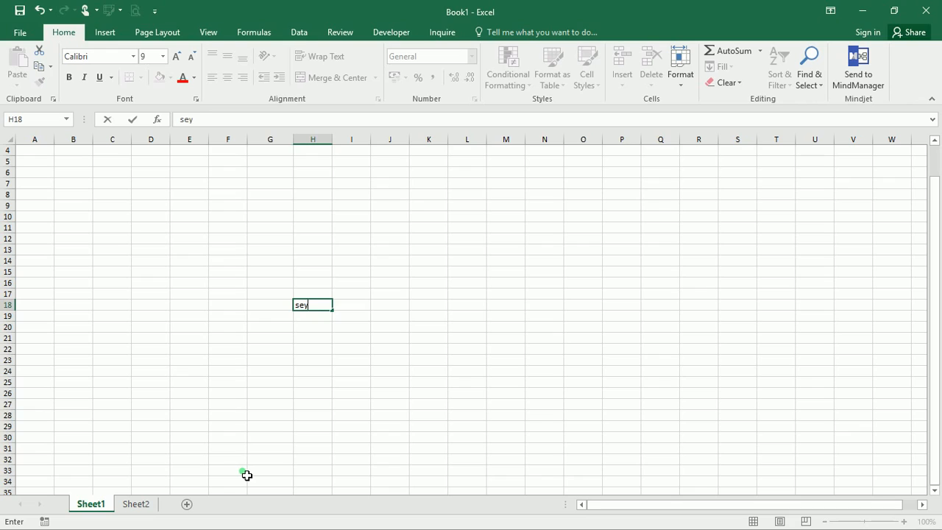
# - Enter a person's full name in H18, then append 2425 to it
pyautogui.press('Return')
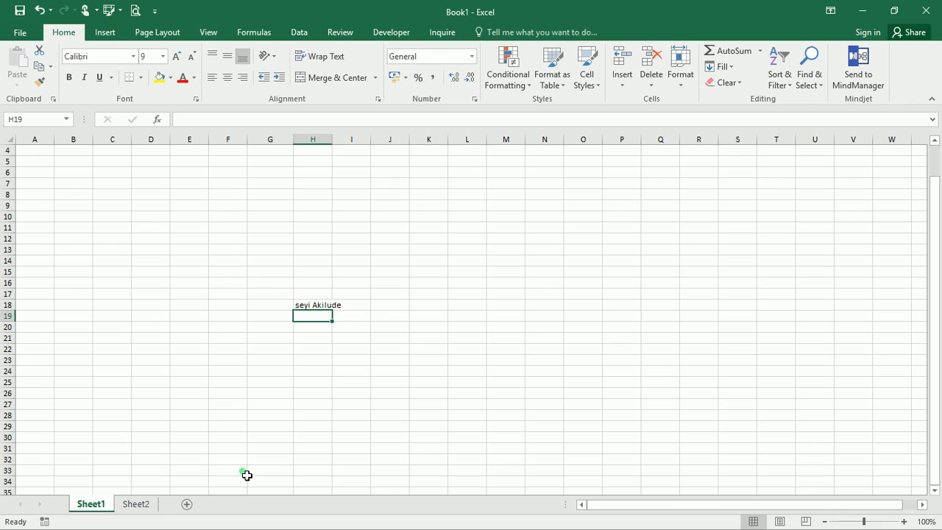
pyautogui.press('Up')
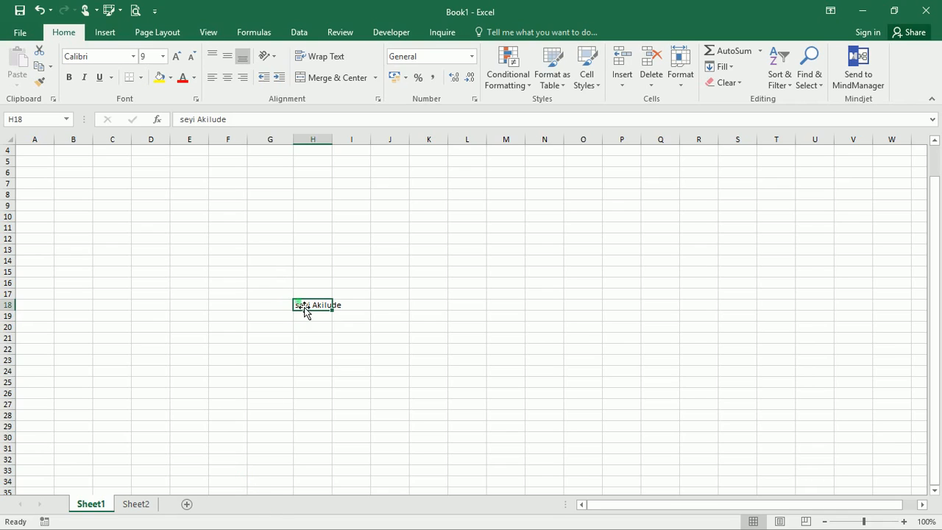
pyautogui.click(237, 127)
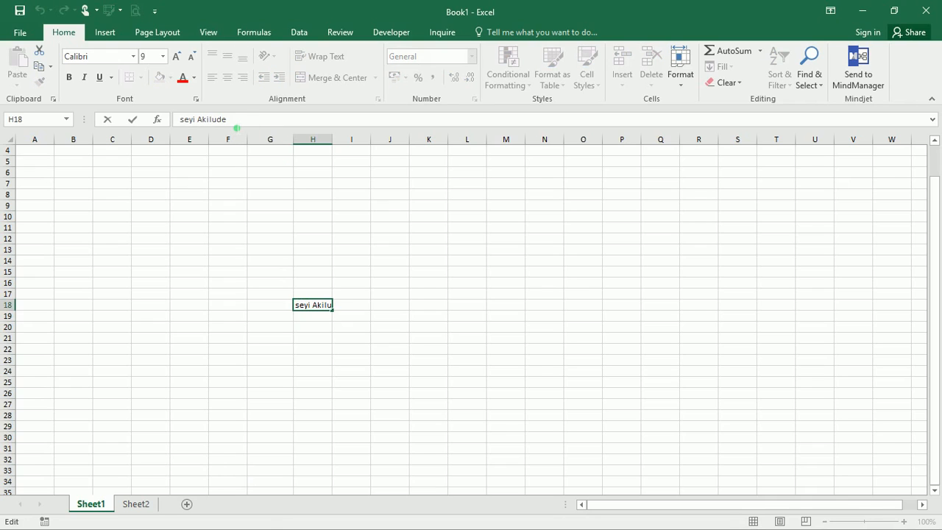
pyautogui.write('2425')
pyautogui.press('Return')
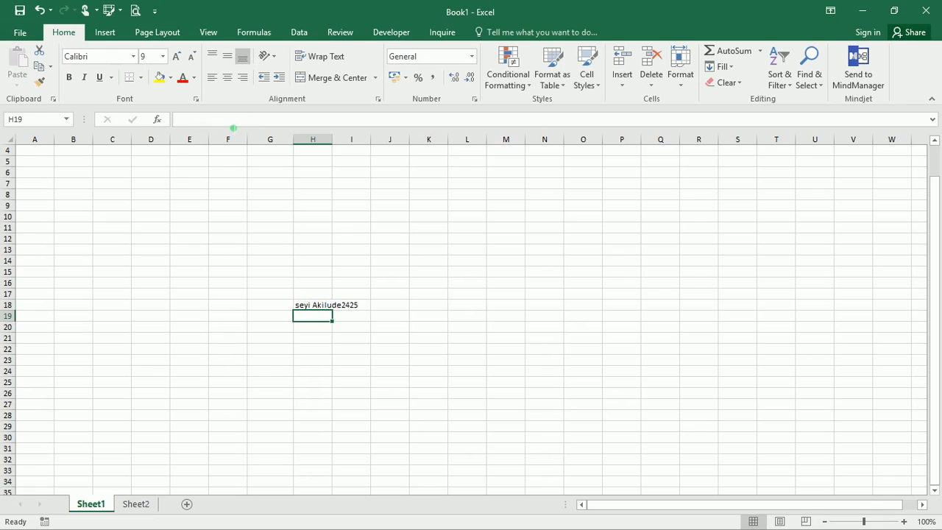
# - Enter a password-like string of symbols, letters and digits in F16
pyautogui.click(225, 281)
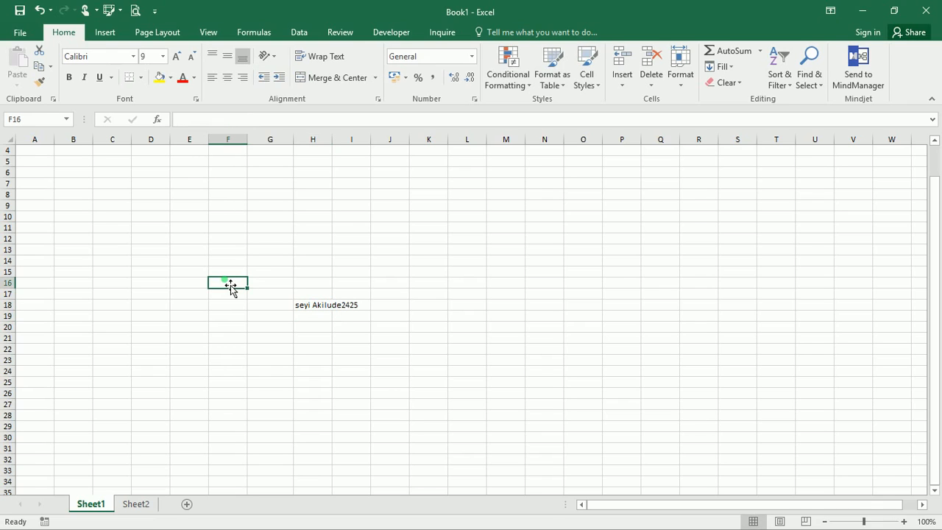
pyautogui.write('!')
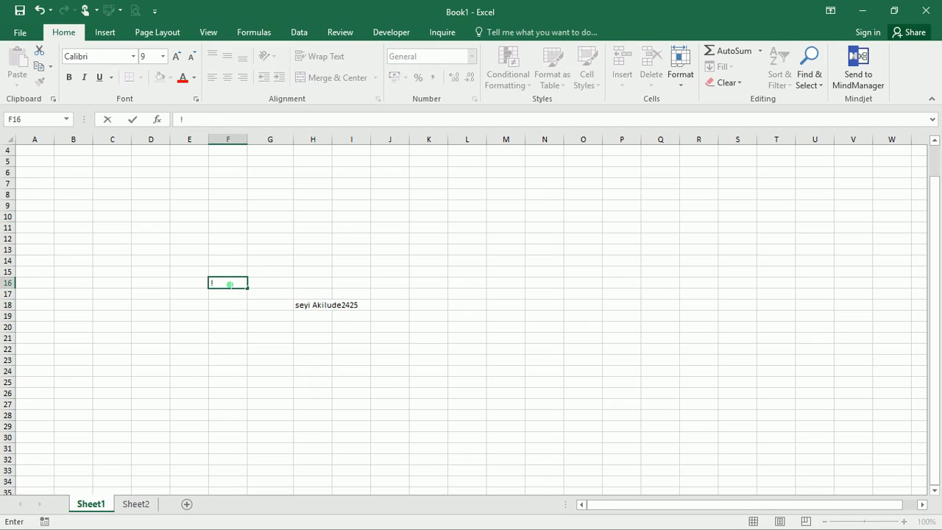
pyautogui.write('ksdkfjkdjf1123')
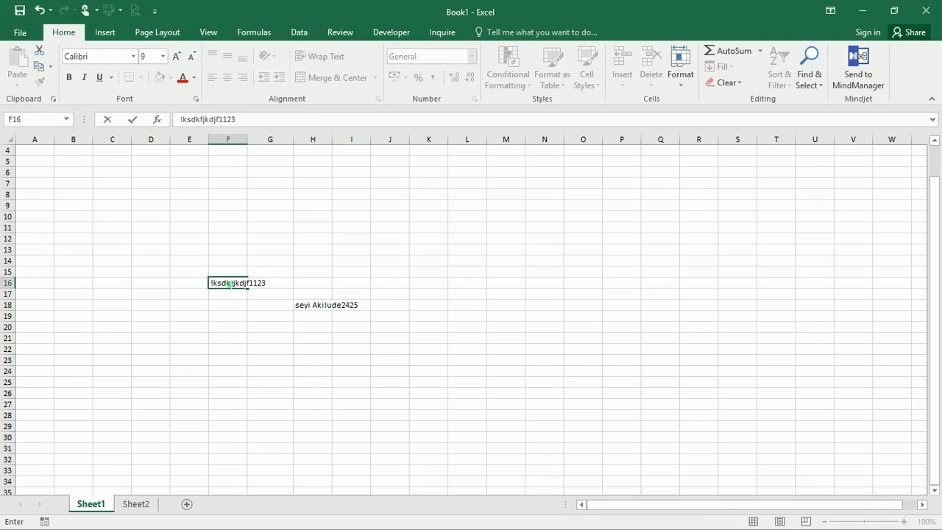
pyautogui.press('Return')
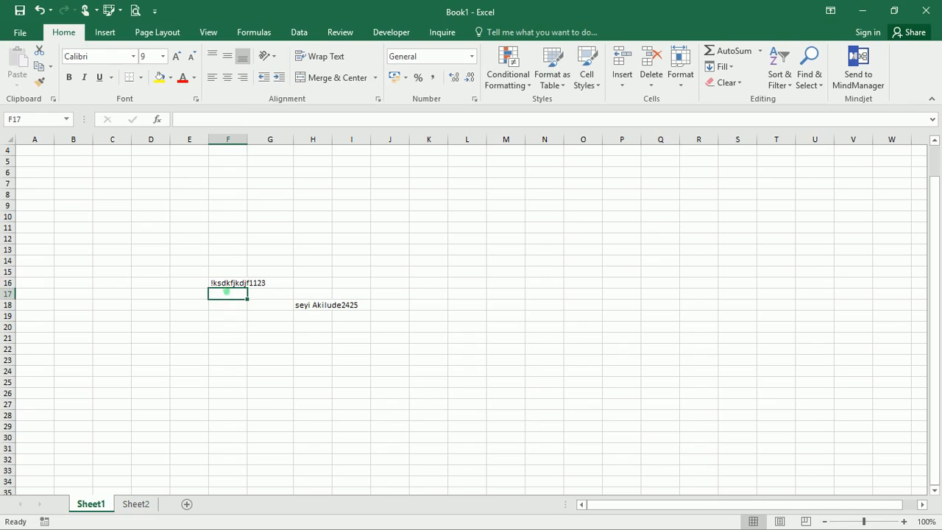
pyautogui.click(234, 288)
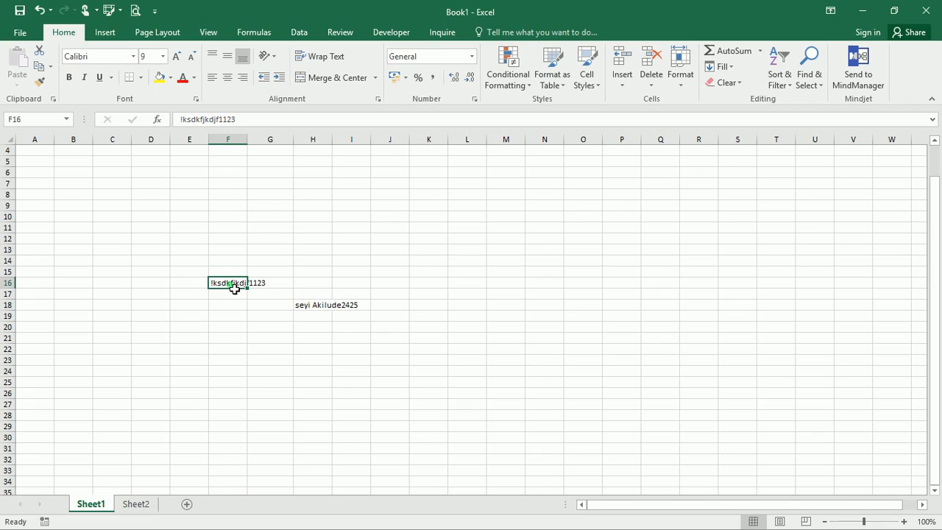
pyautogui.click(261, 260)
# - Enter 12.0 in G14, which Excel shows as the date Jan-04 (13/01/1904)
pyautogui.doubleClick(258, 257)
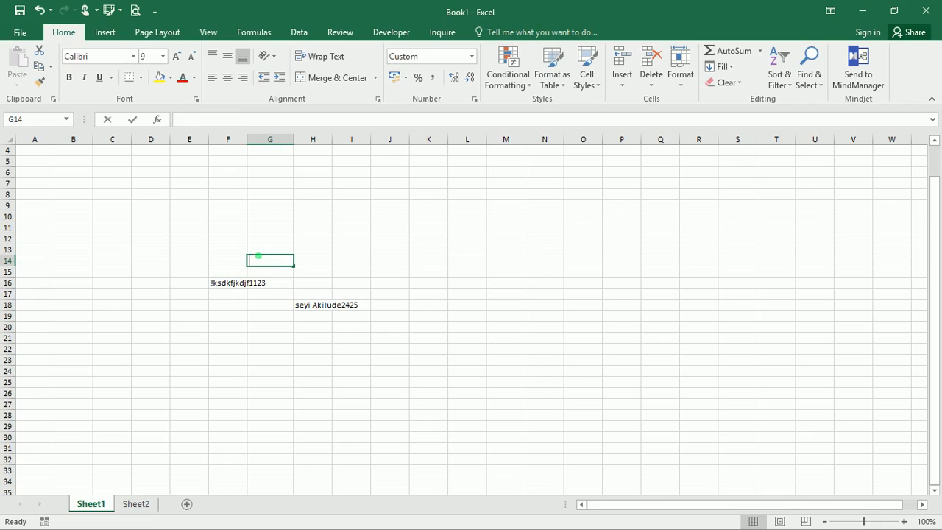
pyautogui.write('12.')
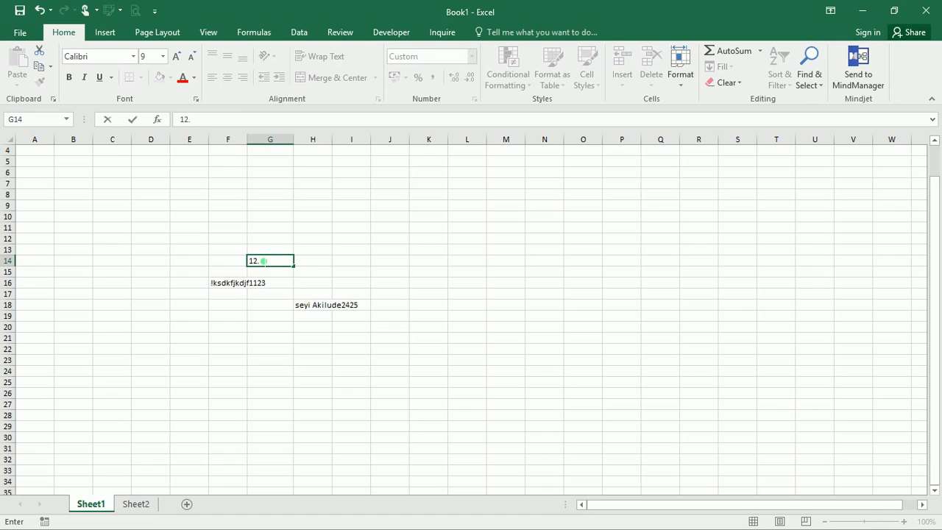
pyautogui.write('0')
pyautogui.press('Return')
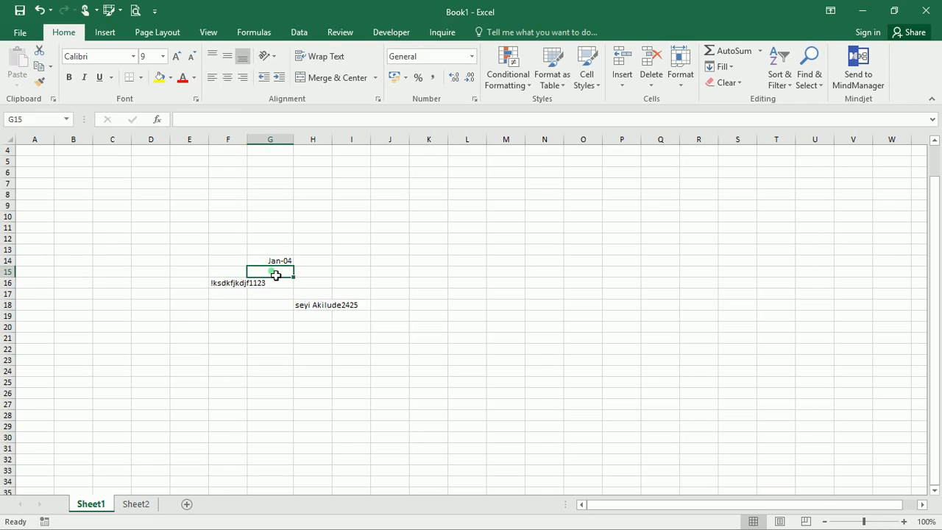
pyautogui.click(271, 260)
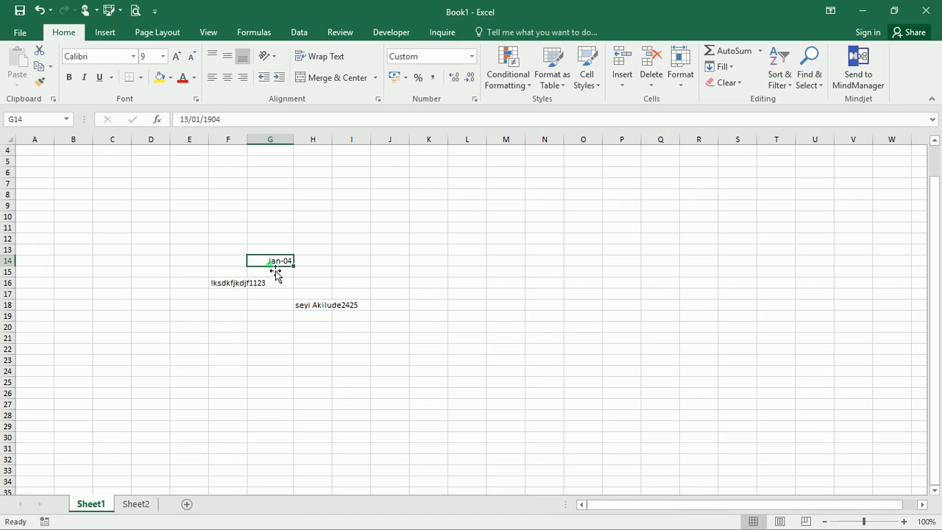
pyautogui.click(268, 272)
pyautogui.click(270, 254)
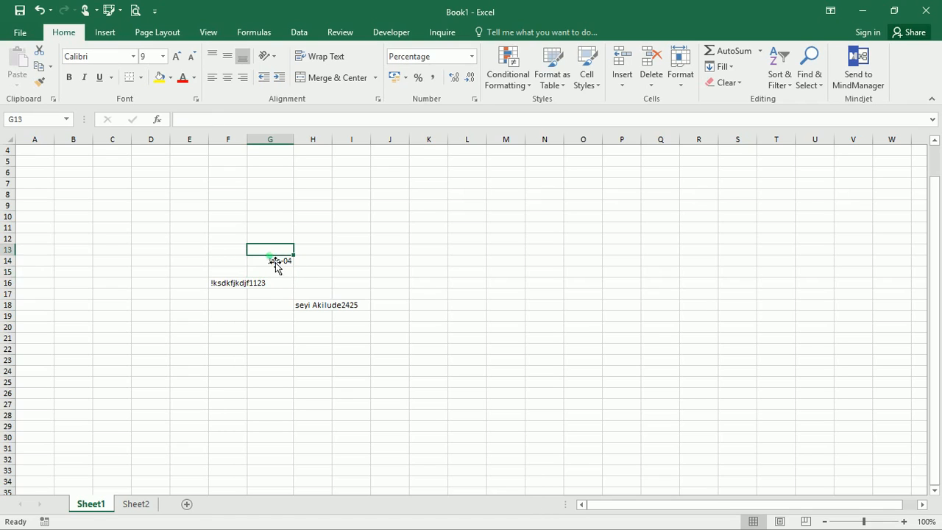
pyautogui.click(272, 261)
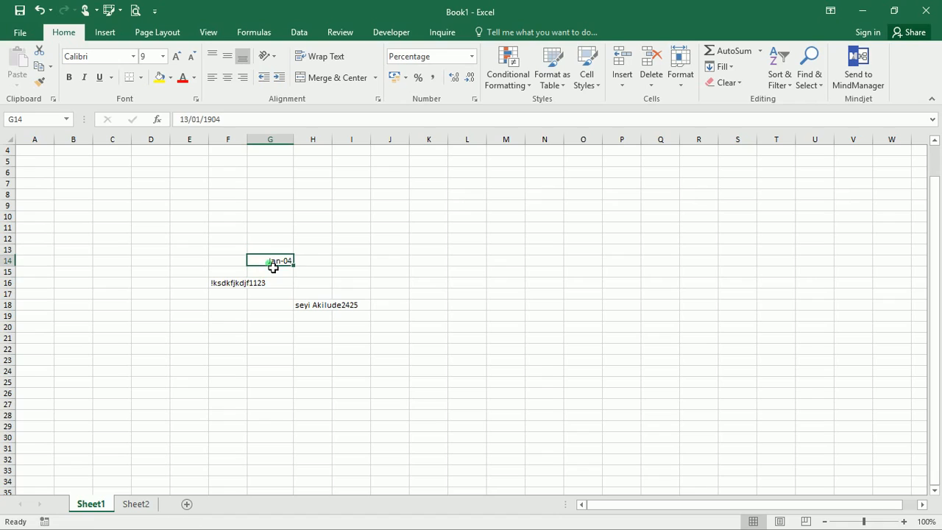
# - Enter the number 12 in G12
pyautogui.click(283, 239)
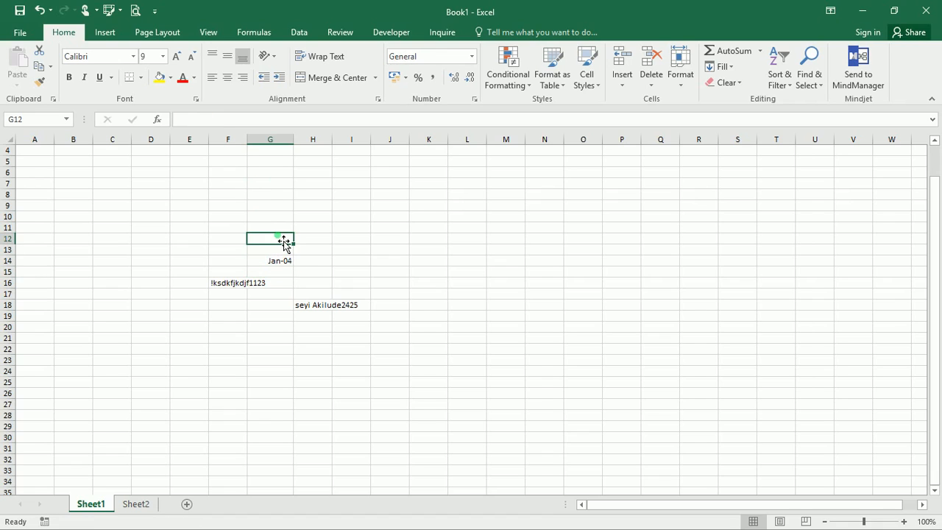
pyautogui.write('12')
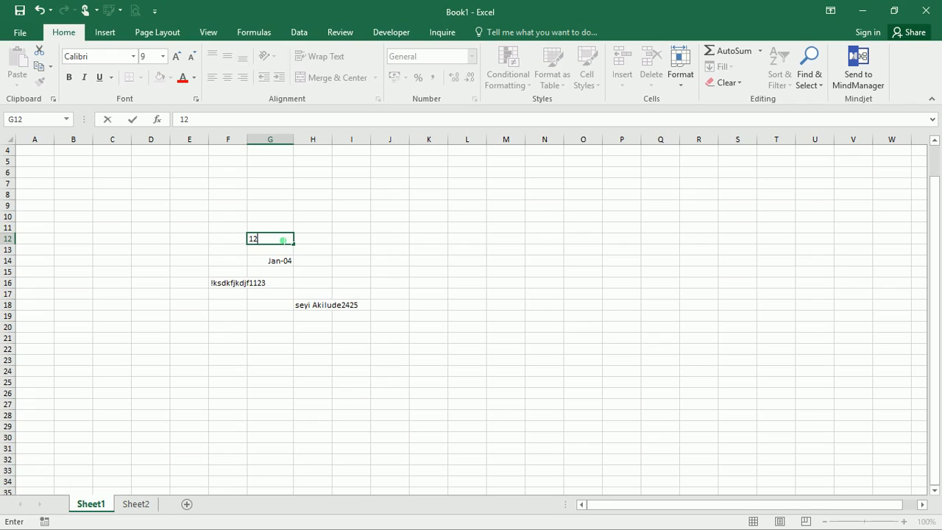
pyautogui.press('Return')
pyautogui.click(286, 240)
# - Enter 12-3 in G10, which becomes the date 12-Mar (12/03/2017)
pyautogui.click(268, 221)
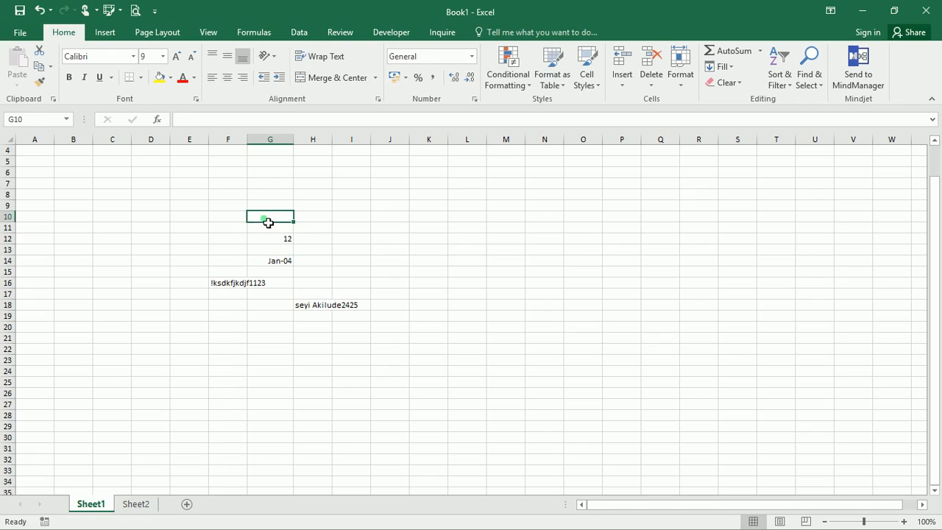
pyautogui.click(193, 120)
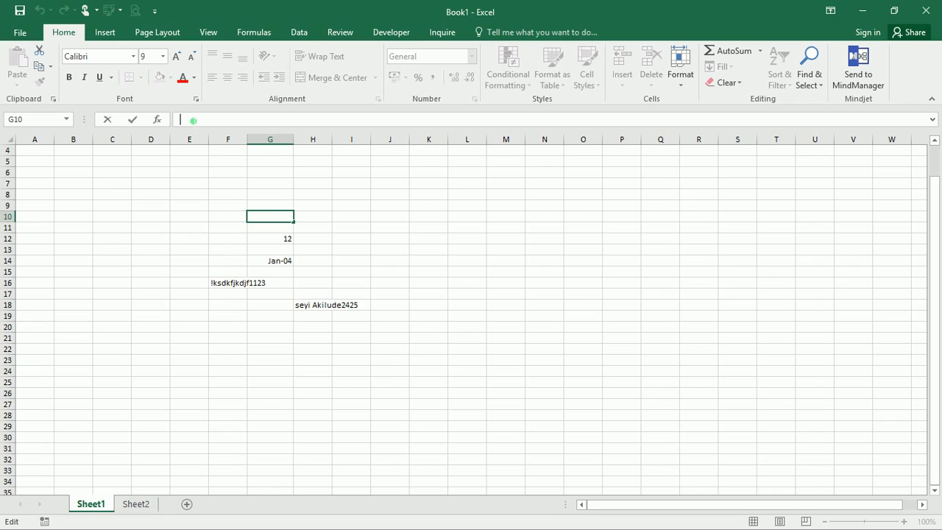
pyautogui.write('12-3')
pyautogui.press('Return')
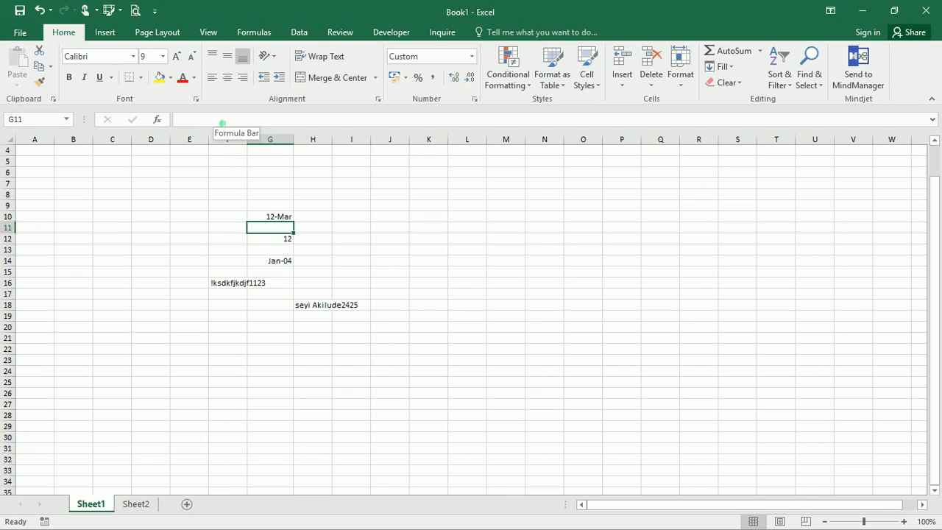
pyautogui.click(222, 123)
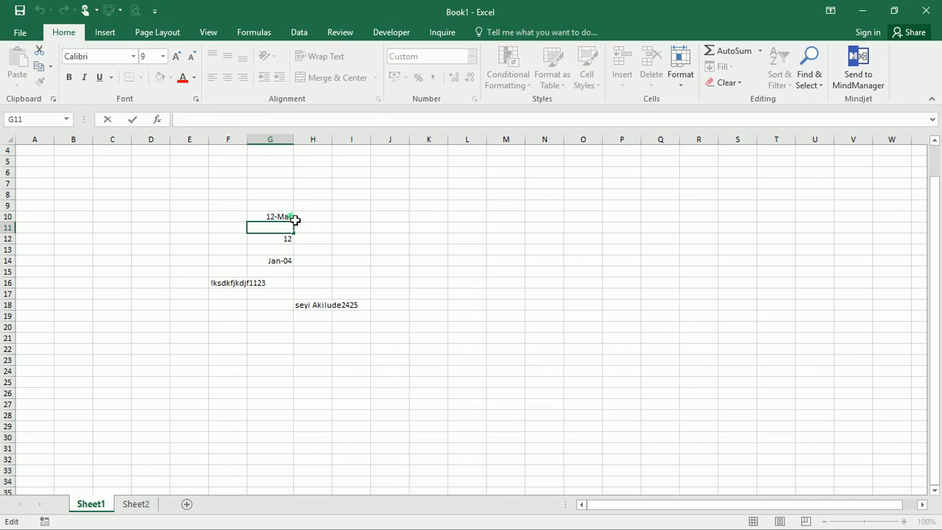
# - Enter 12-30 in G9, shown as Dec-30 (01/12/1930), and compare both stored dates
pyautogui.click(270, 209)
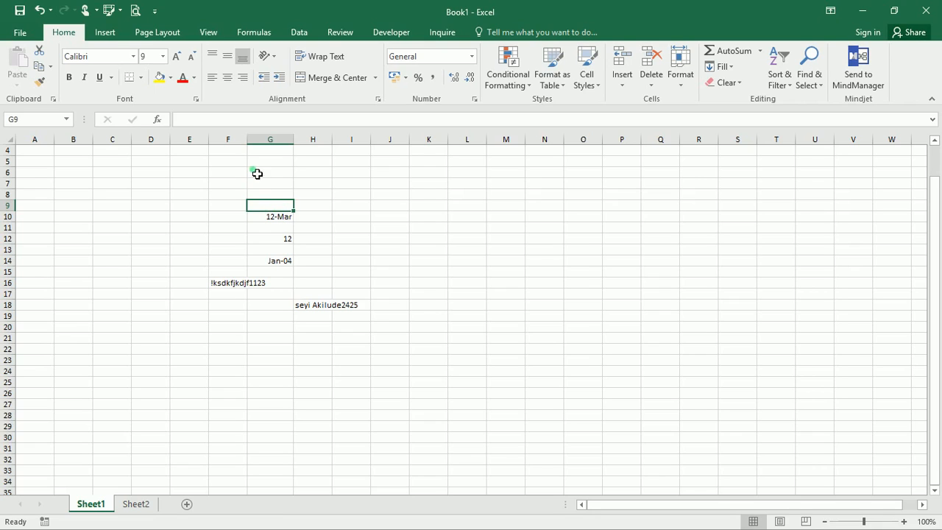
pyautogui.click(236, 119)
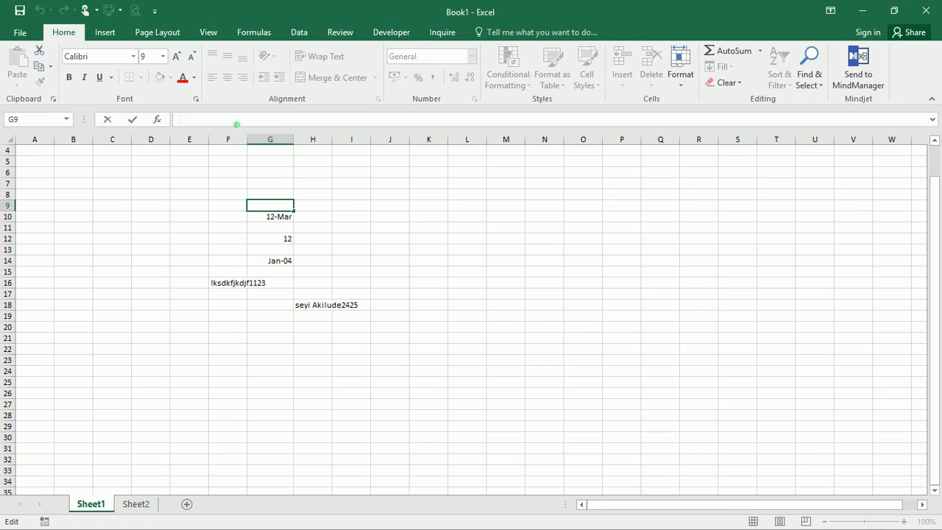
pyautogui.write('12-30')
pyautogui.press('Return')
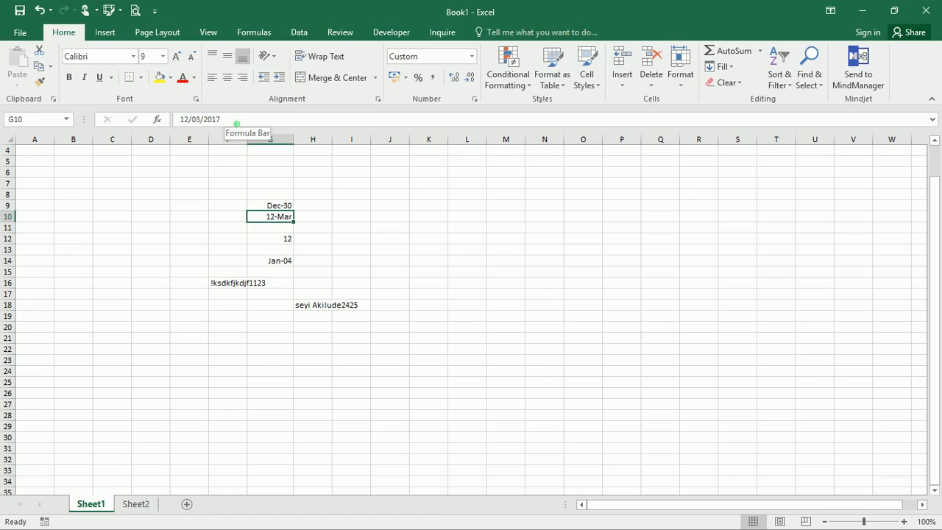
pyautogui.click(236, 123)
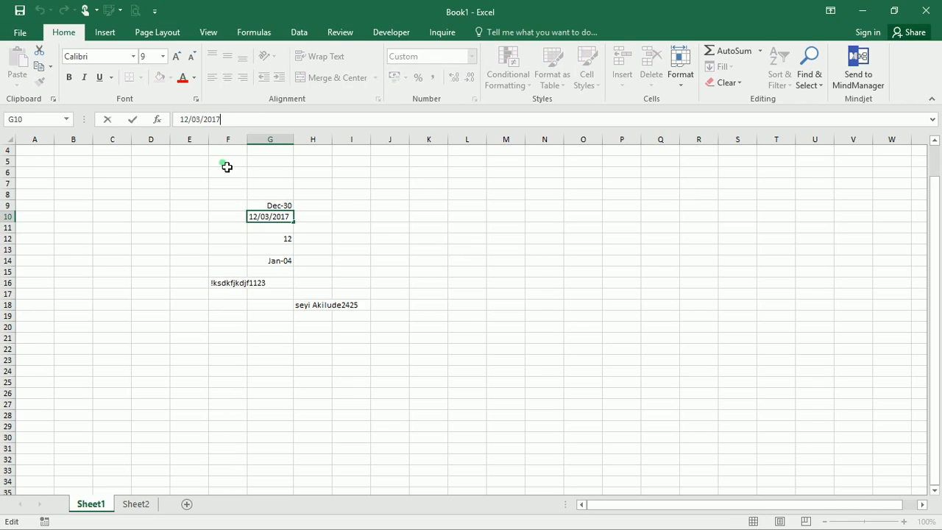
pyautogui.click(280, 207)
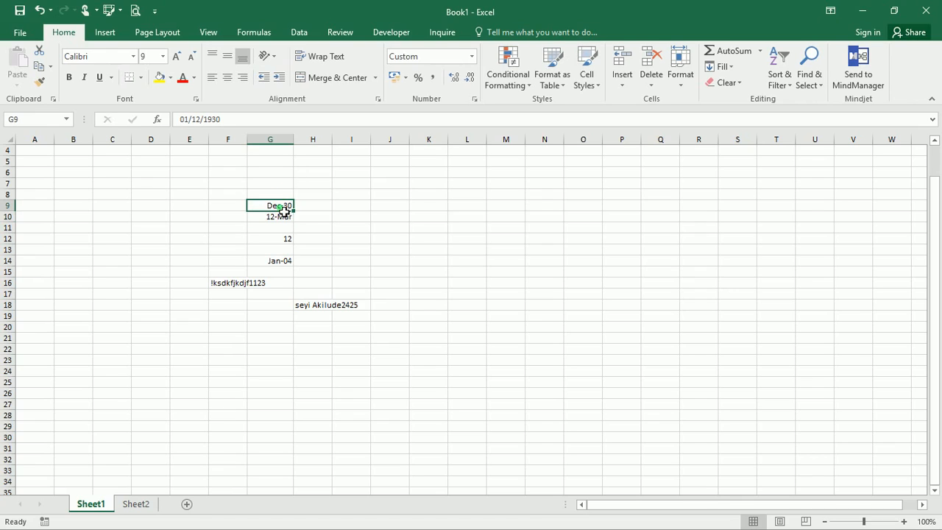
pyautogui.click(276, 219)
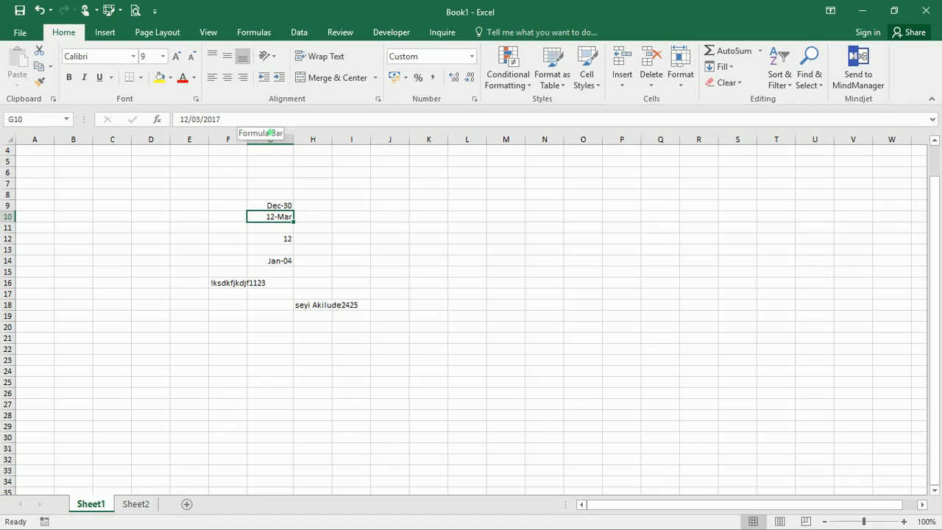
# - Enter '12/3 in G8 so it is stored as the text 12/3
pyautogui.click(282, 205)
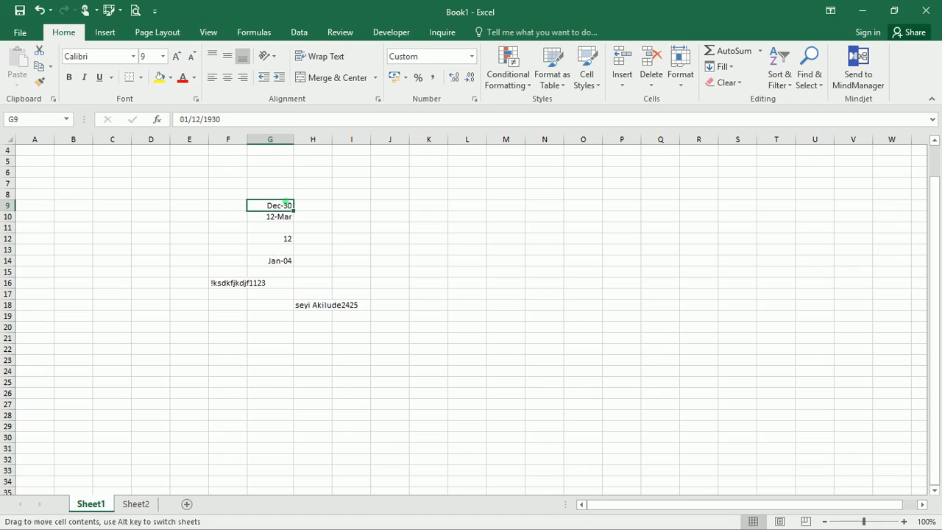
pyautogui.click(308, 195)
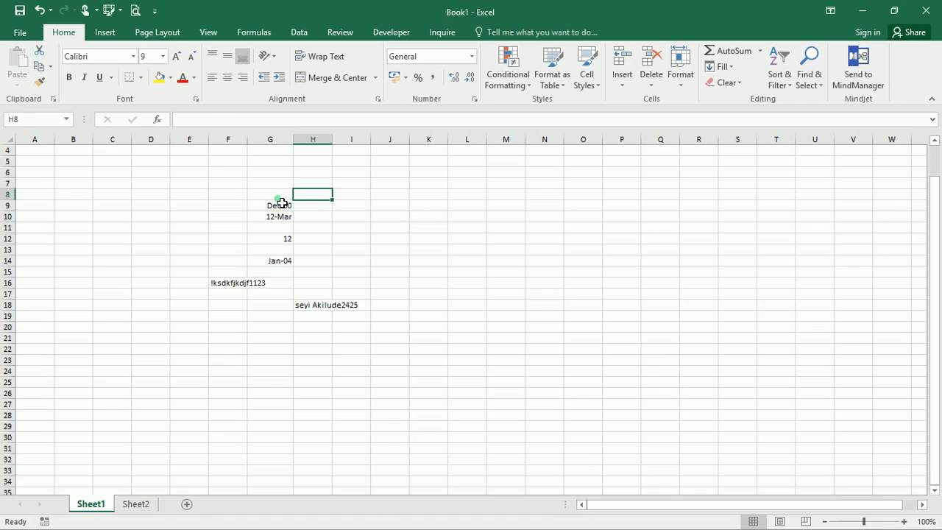
pyautogui.click(280, 198)
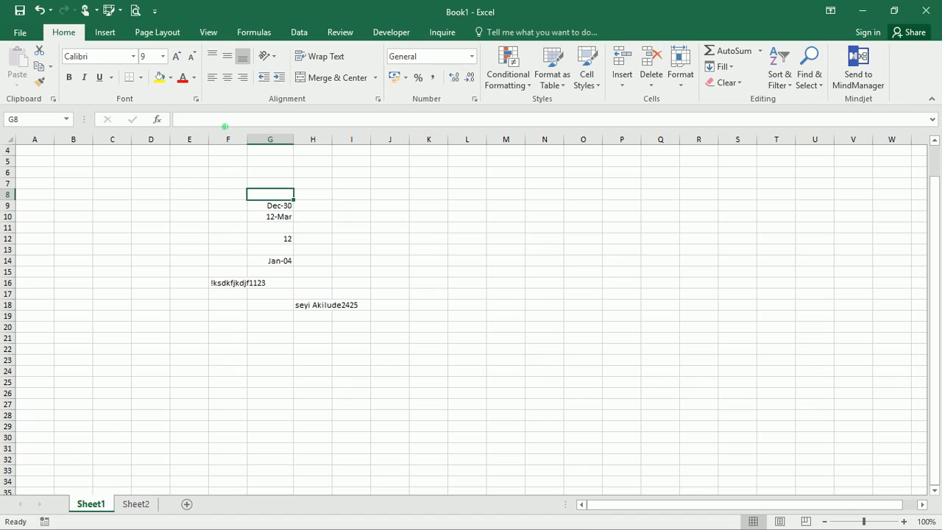
pyautogui.click(225, 124)
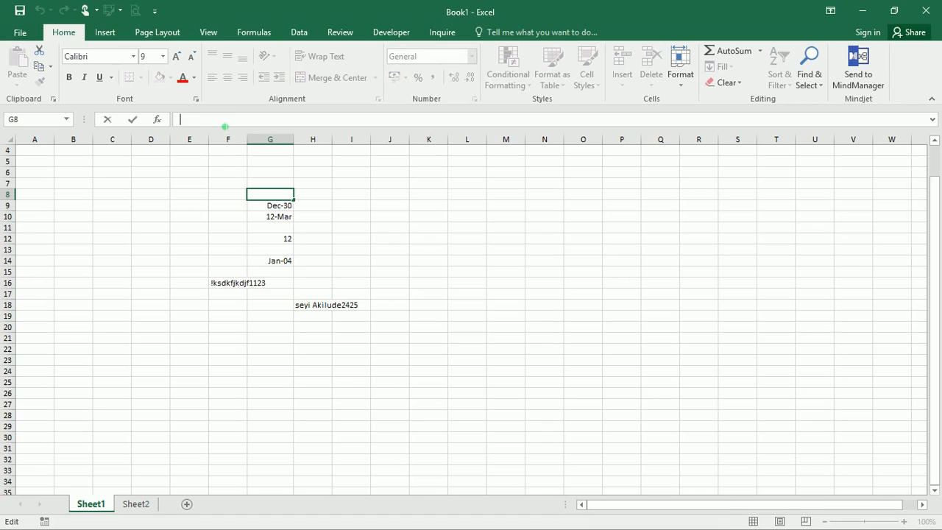
pyautogui.write("'12/3")
pyautogui.press('Return')
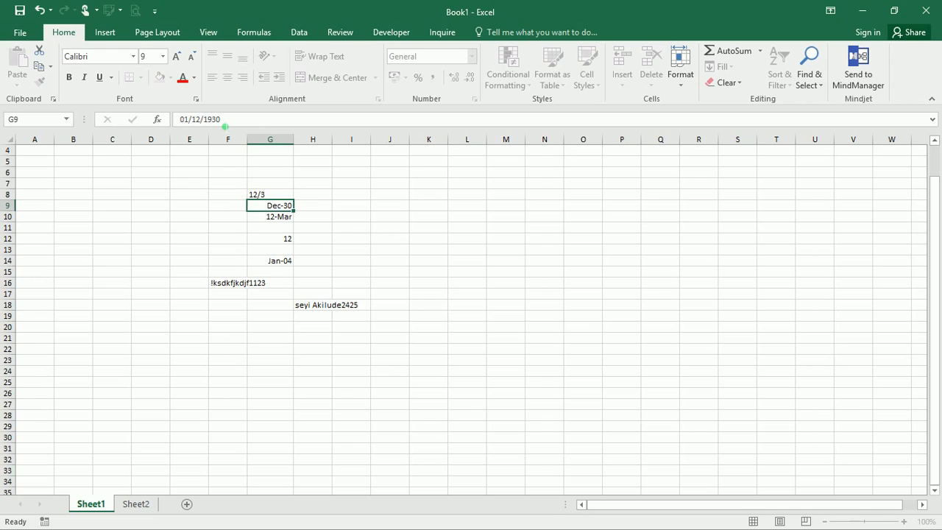
pyautogui.click(263, 195)
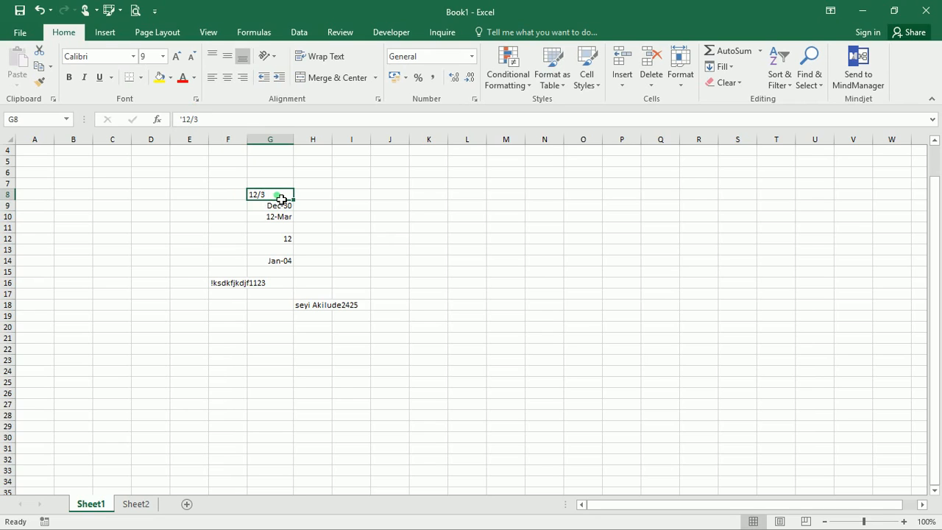
pyautogui.click(269, 217)
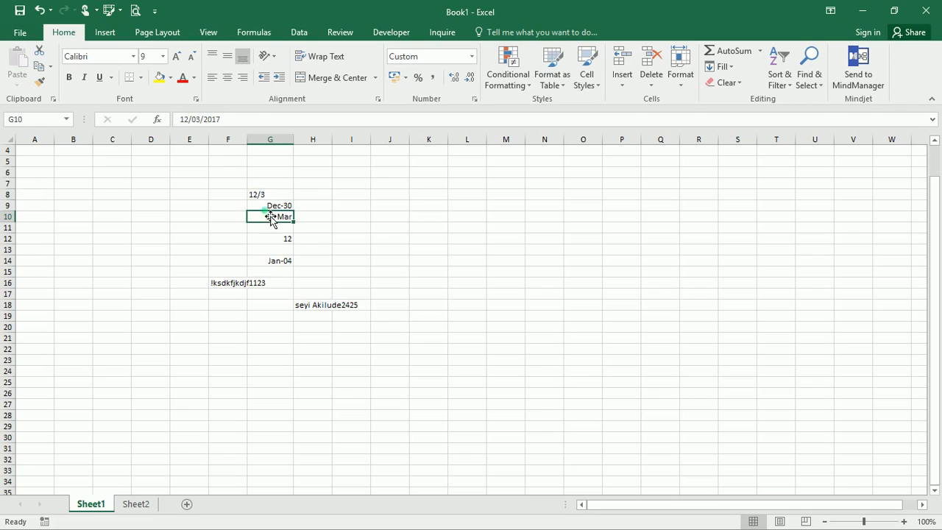
pyautogui.click(269, 196)
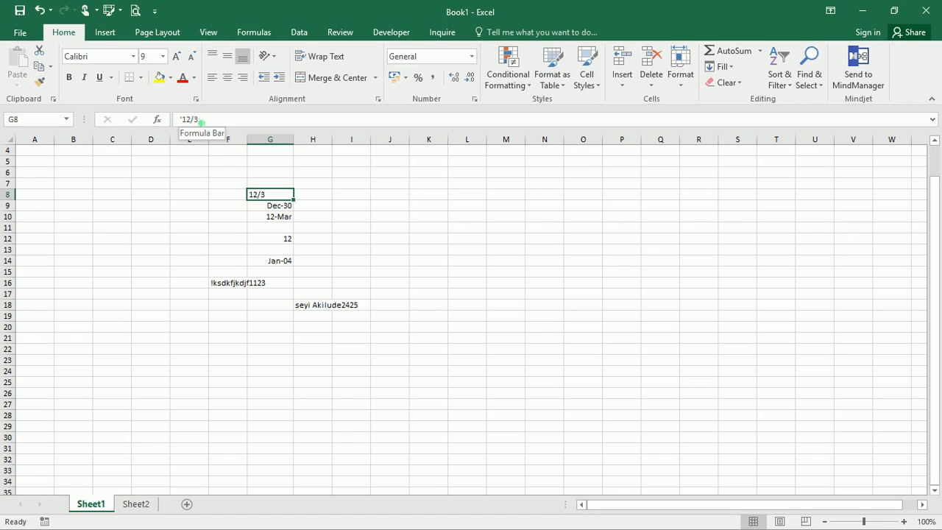
# - Replace G8's leading apostrophe with = so it calculates =12/3 and shows 4
pyautogui.press('Left')
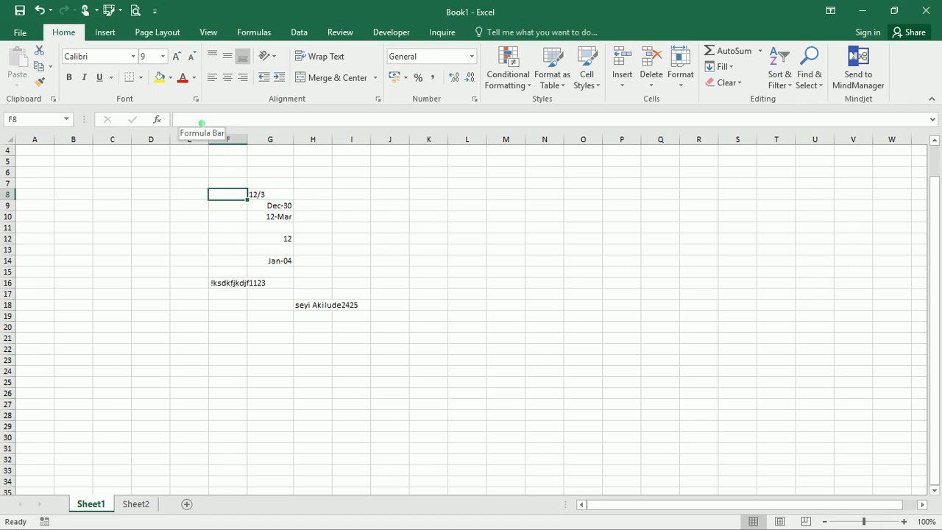
pyautogui.press('Left')
pyautogui.press('Left')
pyautogui.press('Right')
pyautogui.press('Right')
pyautogui.press('Right')
pyautogui.press('Right')
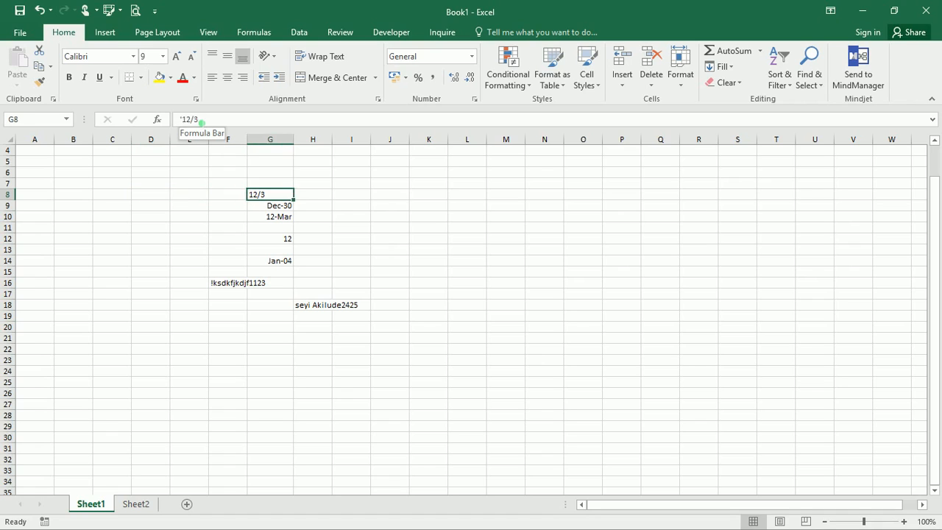
pyautogui.press('Left')
pyautogui.press('Down')
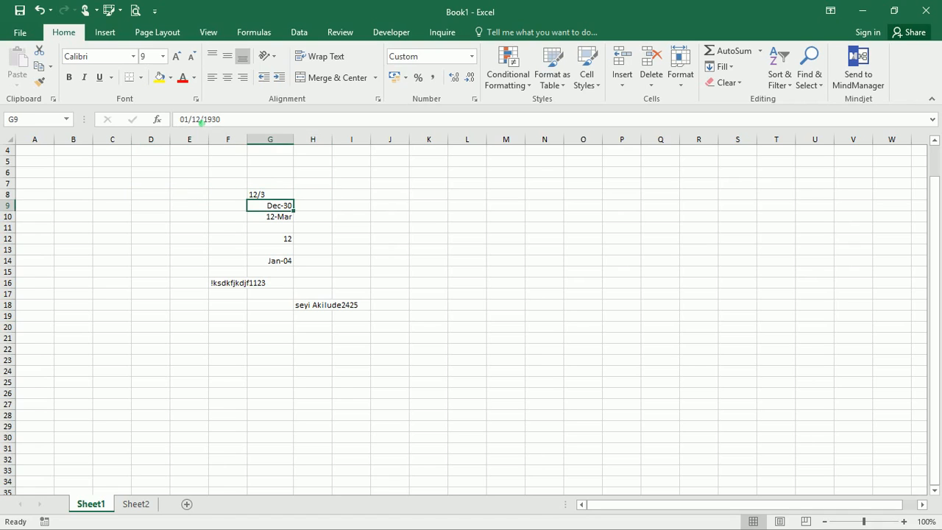
pyautogui.click(262, 196)
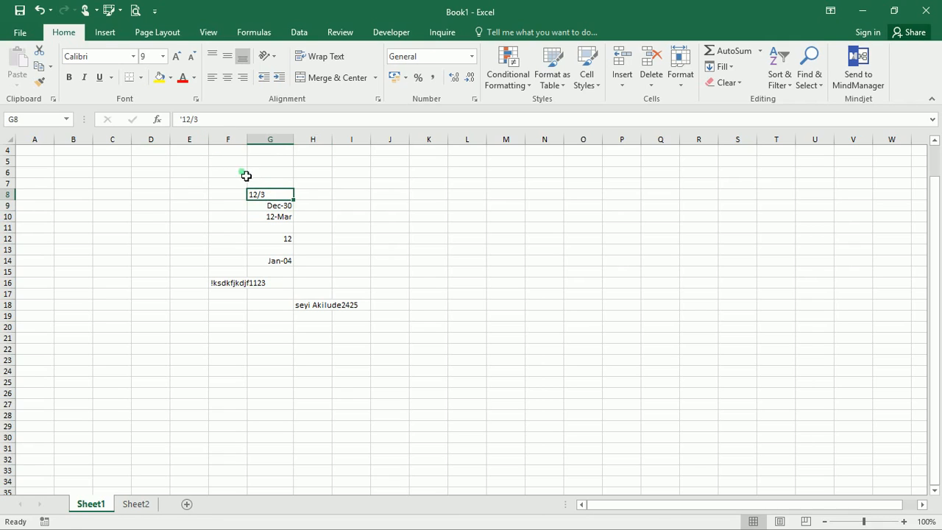
pyautogui.click(192, 125)
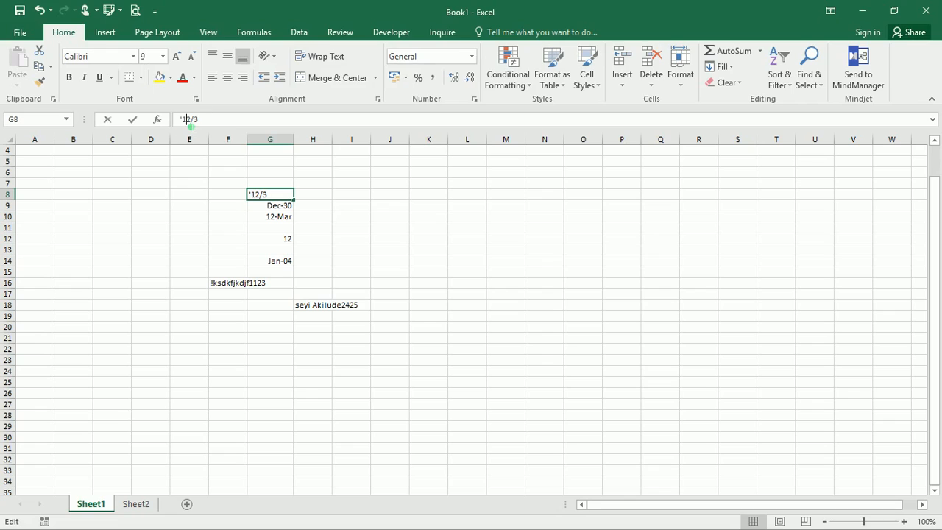
pyautogui.press('BackSpace')
pyautogui.write('+')
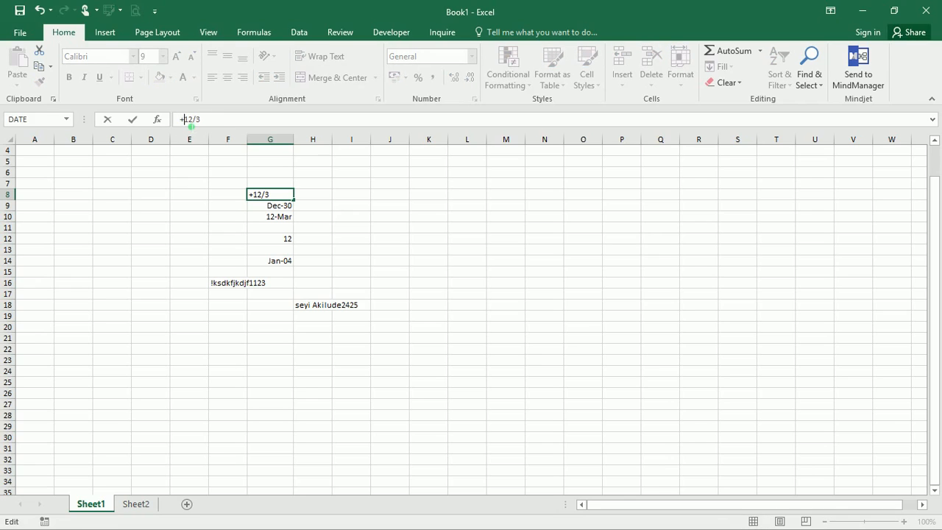
pyautogui.press('BackSpace')
pyautogui.write('=')
pyautogui.press('Return')
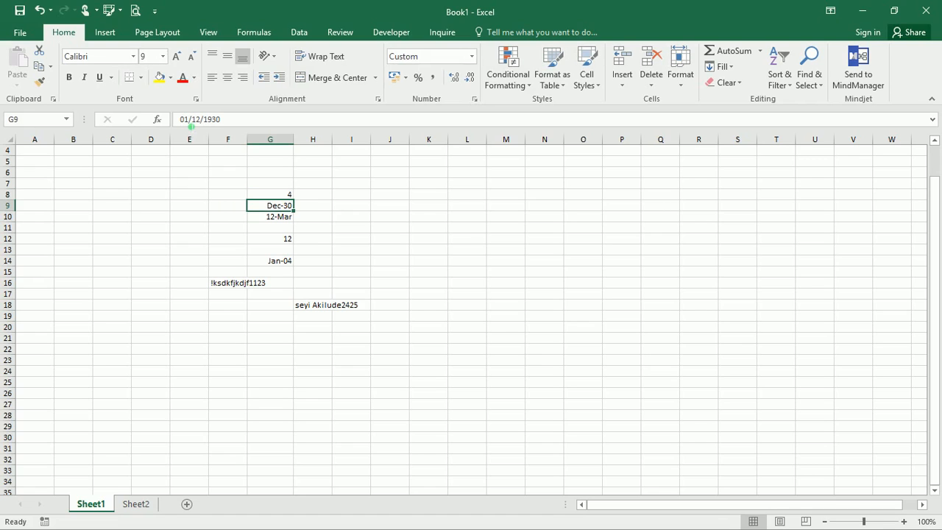
pyautogui.click(286, 194)
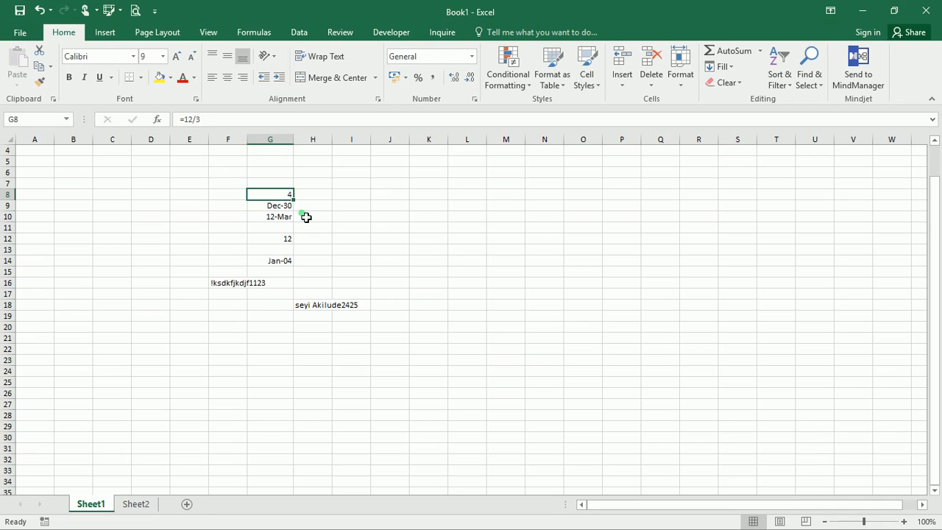
pyautogui.click(320, 211)
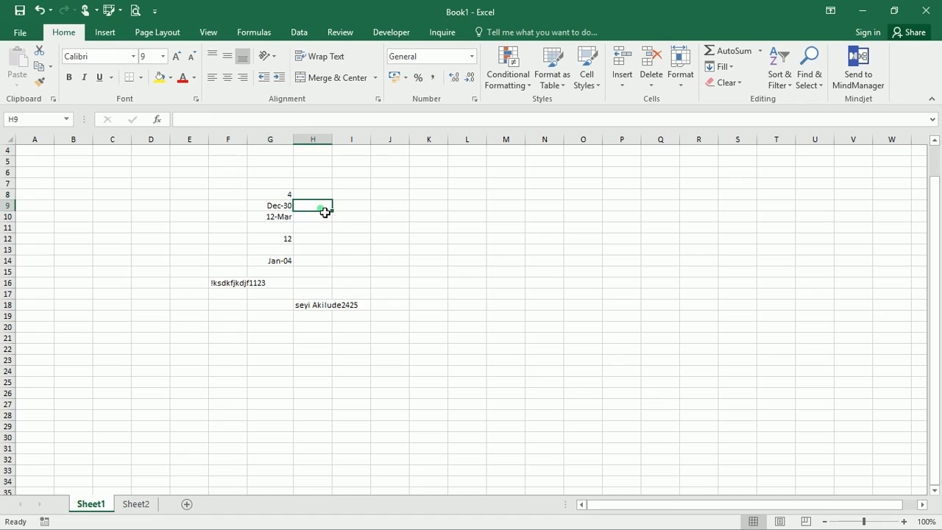
# - Extend the 1 in I9 across to L9 as a Fill Series reading 1, 2, 3, 4
pyautogui.click(342, 209)
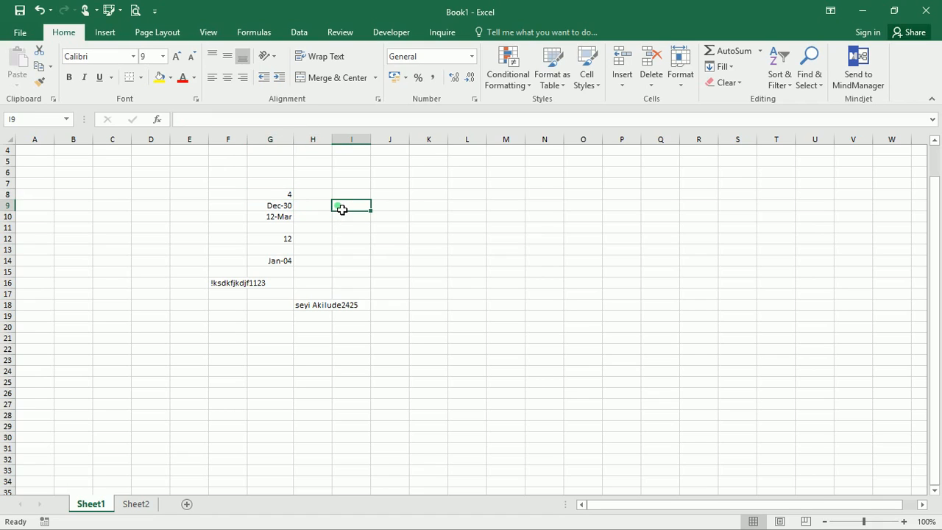
pyautogui.write('1')
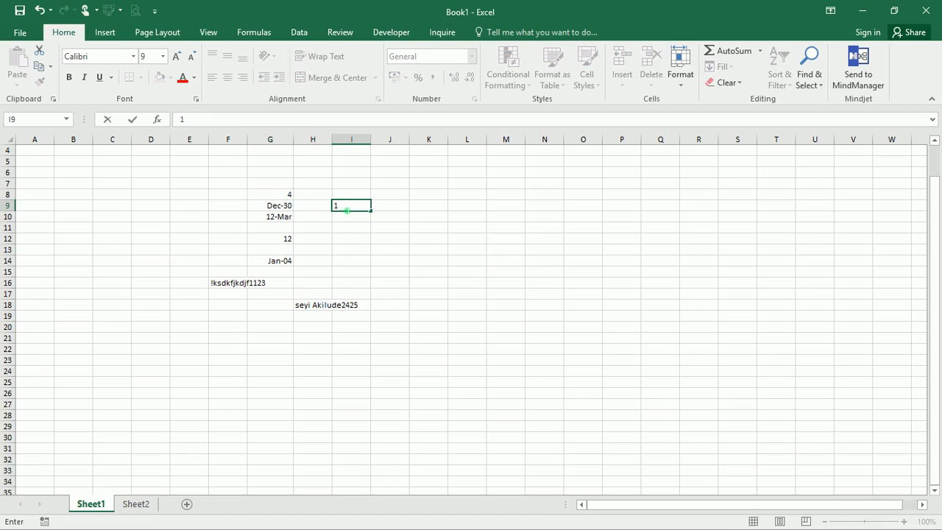
pyautogui.click(394, 210)
pyautogui.write('2')
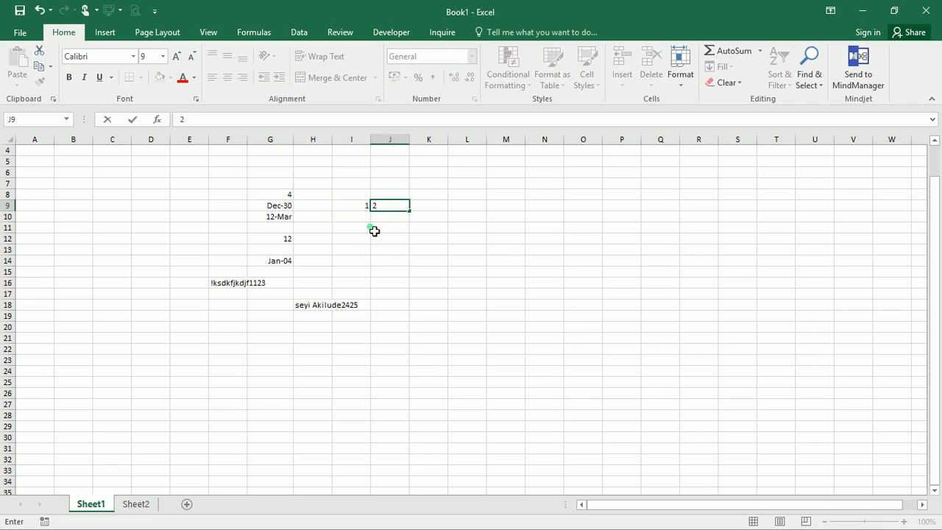
pyautogui.press('Return')
pyautogui.click(367, 206)
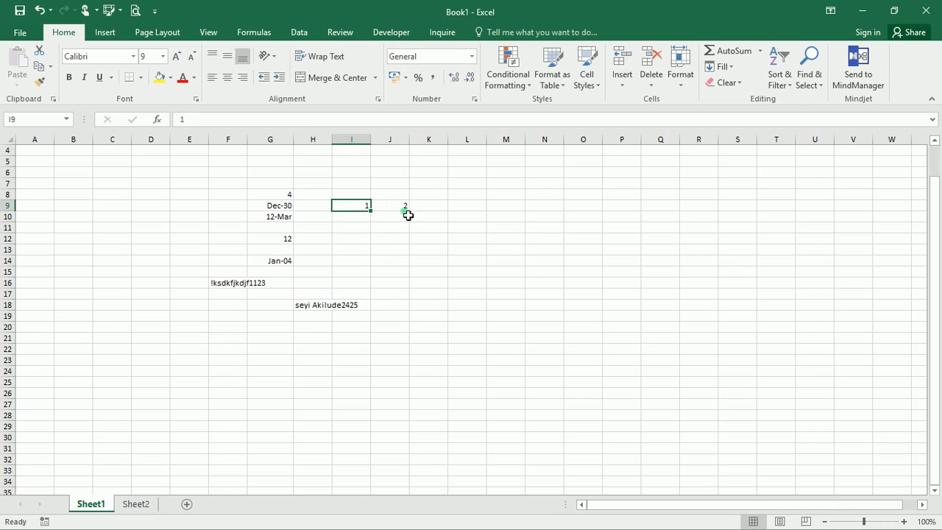
pyautogui.moveTo(375, 217); pyautogui.dragTo(486, 215)
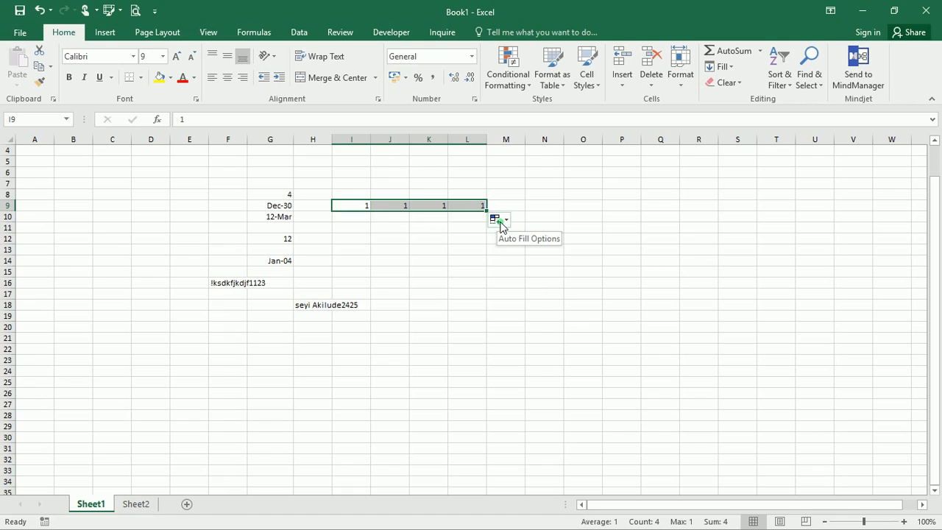
pyautogui.click(500, 223)
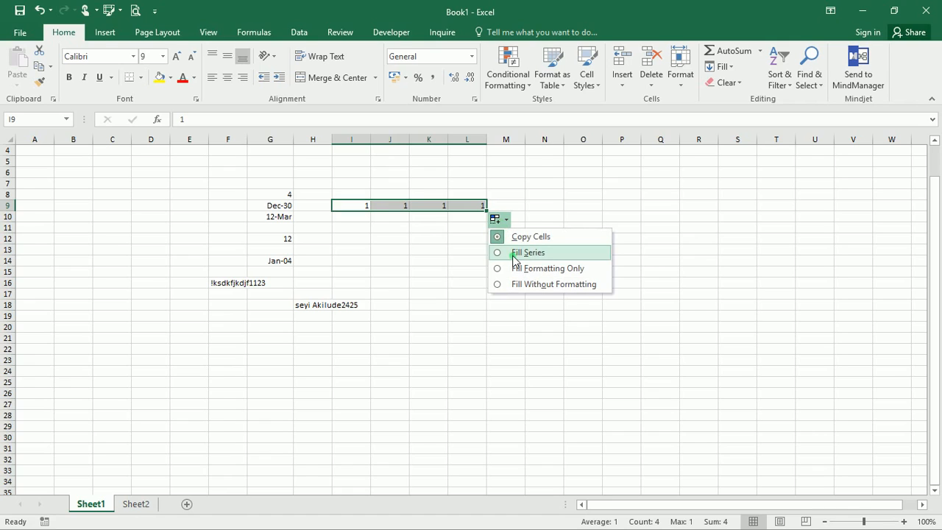
pyautogui.click(514, 253)
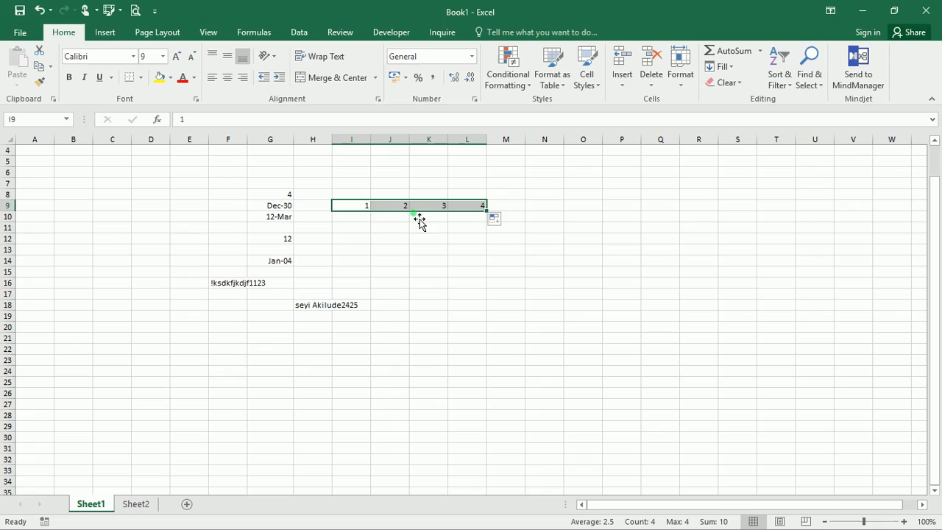
pyautogui.click(470, 231)
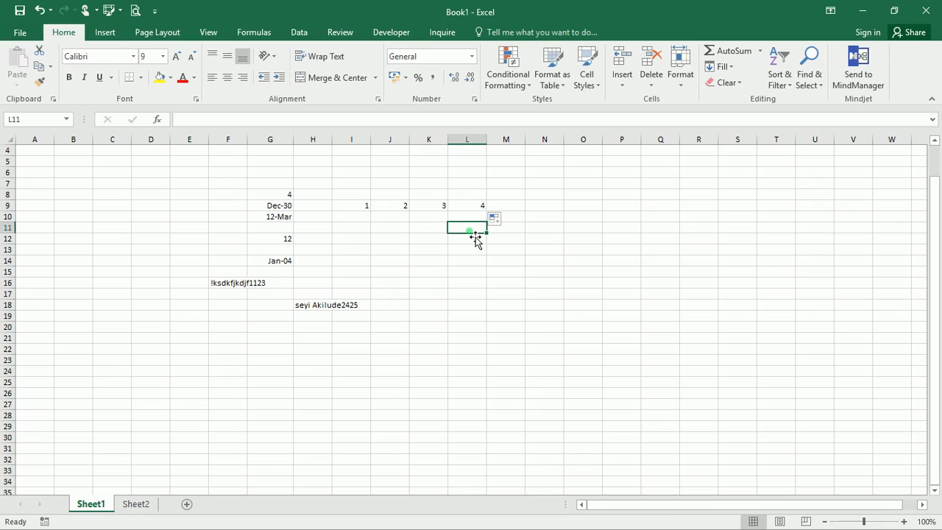
# - Fill 12 down column L from L11 as a series counting 12 to 22
pyautogui.write('12')
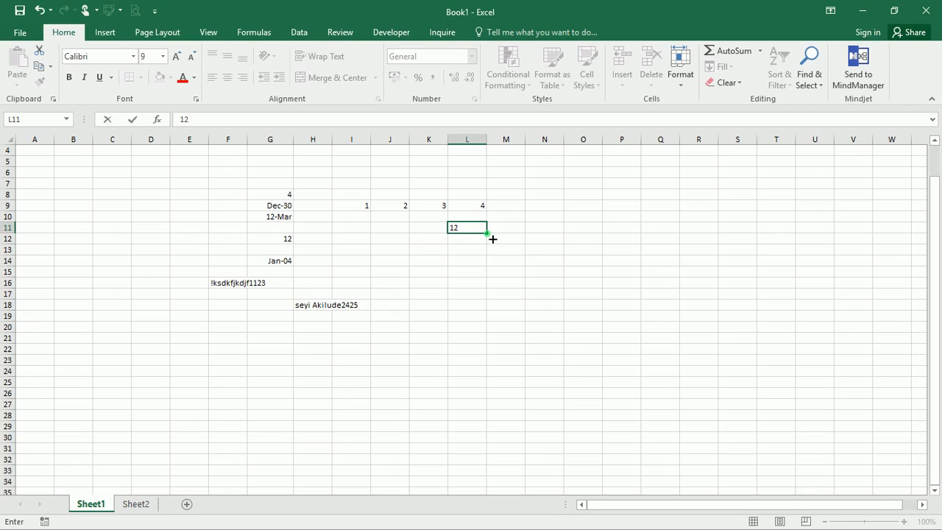
pyautogui.moveTo(492, 239); pyautogui.dragTo(493, 344)
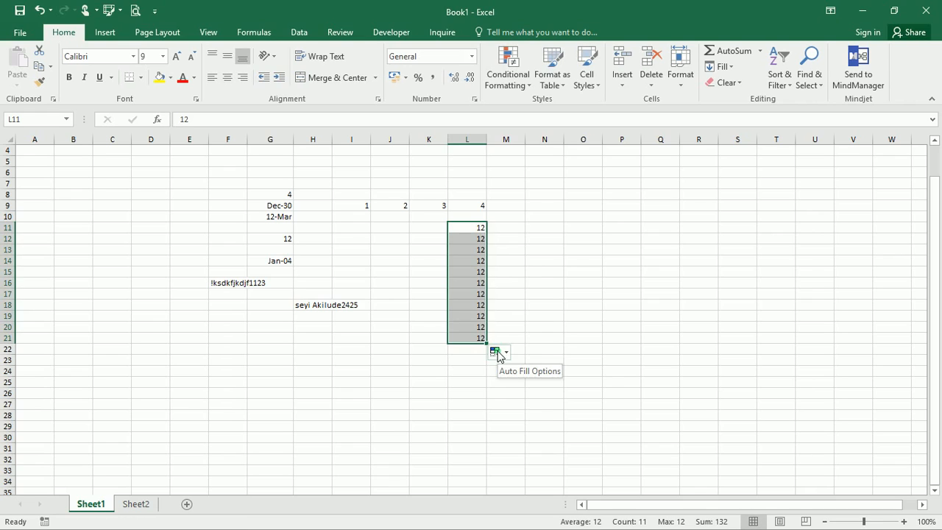
pyautogui.click(497, 352)
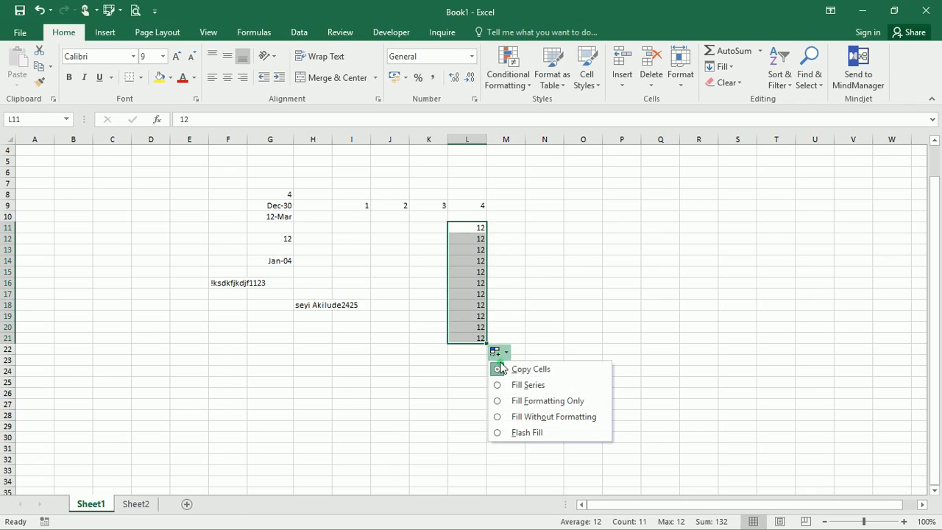
pyautogui.click(517, 385)
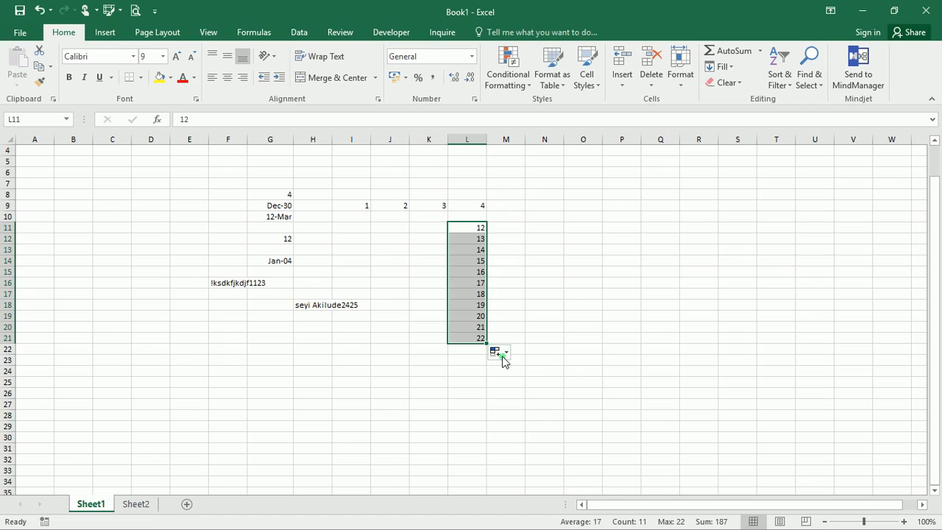
pyautogui.click(538, 229)
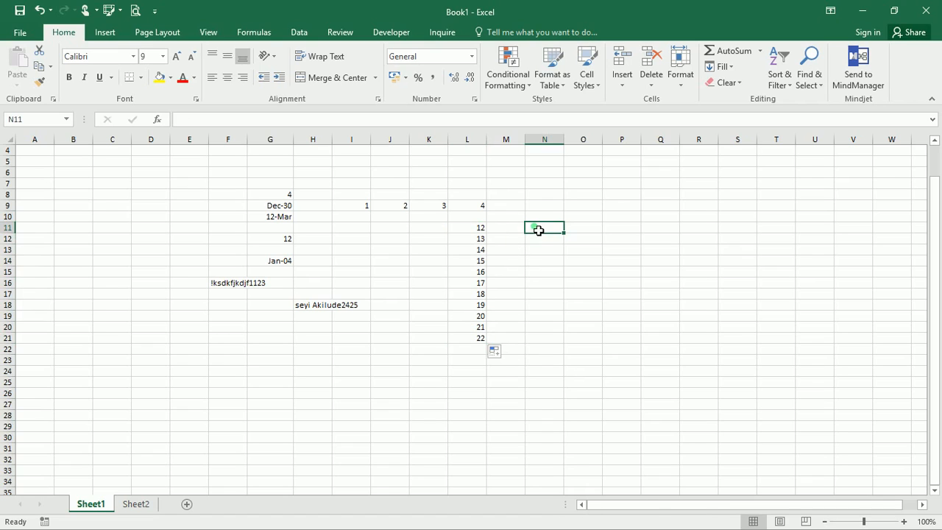
# - Type 12 in N11 and copy it down to N26
pyautogui.write('12')
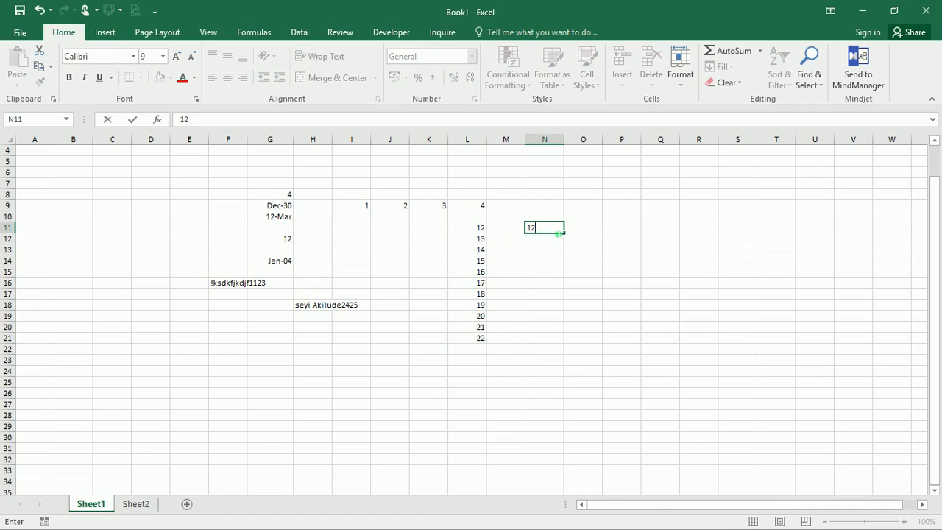
pyautogui.moveTo(567, 240); pyautogui.dragTo(587, 398)
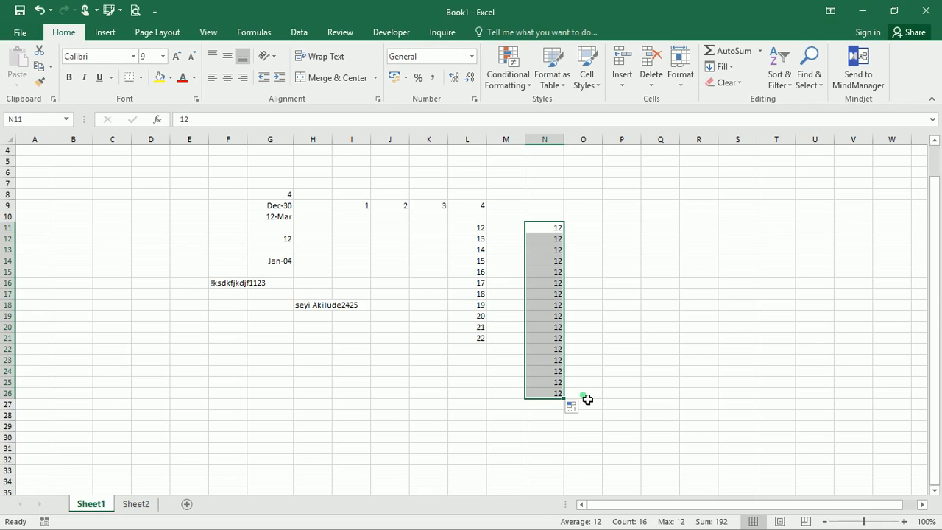
pyautogui.click(429, 351)
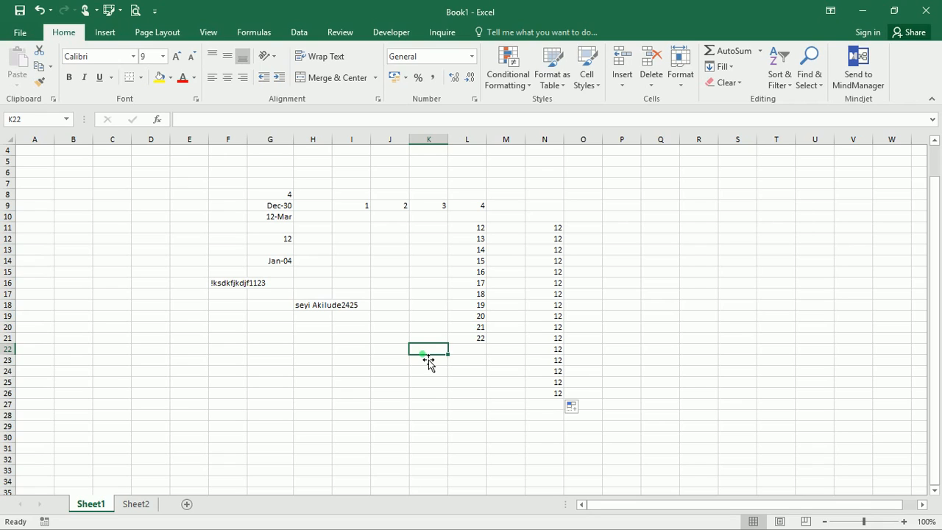
# - Enter a first name in K22, then AutoComplete it into K23 from its first letters
pyautogui.write('Seyi')
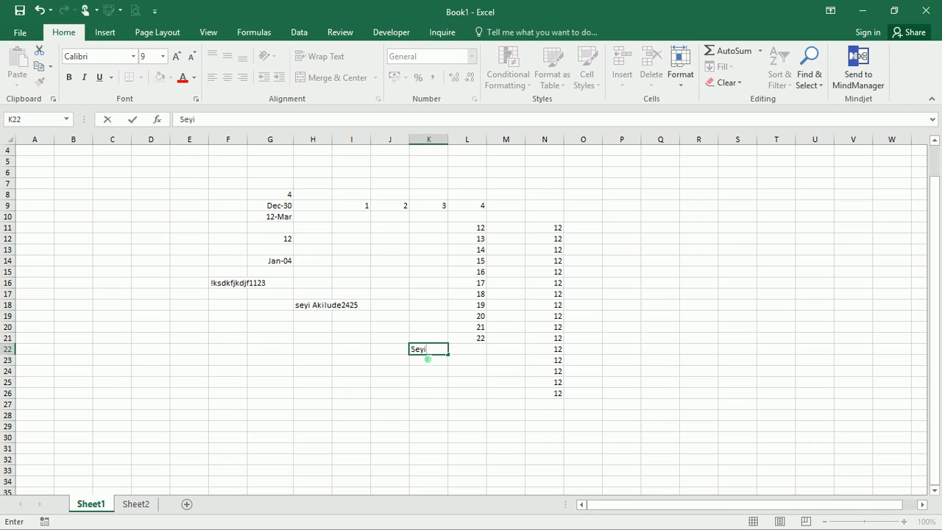
pyautogui.click(427, 358)
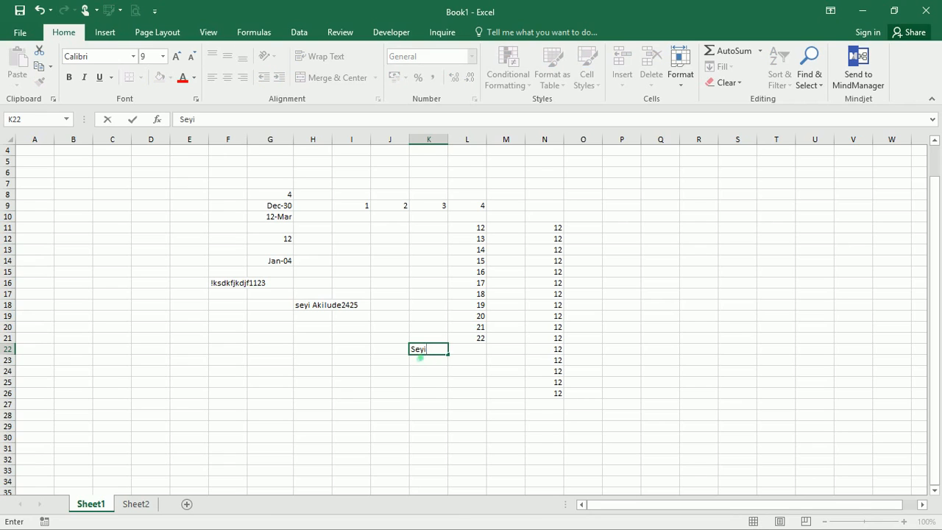
pyautogui.click(424, 360)
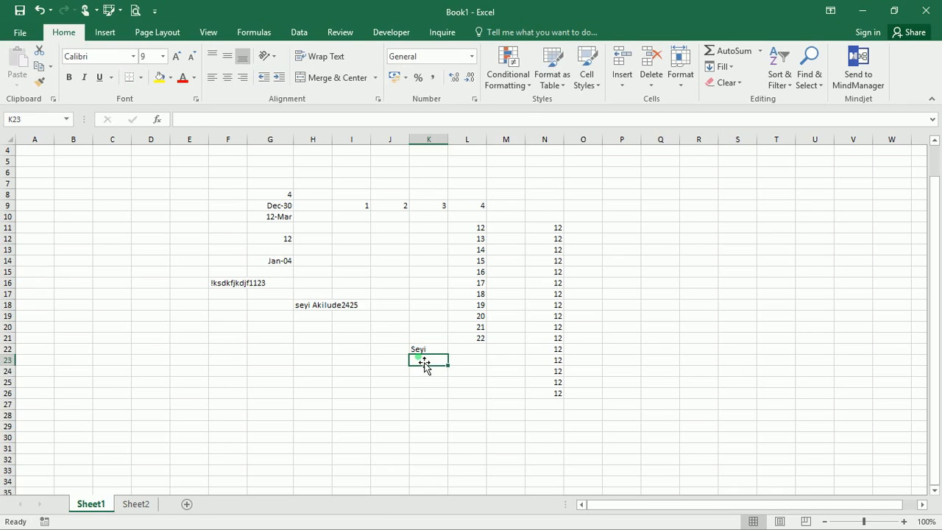
pyautogui.write('Seyi')
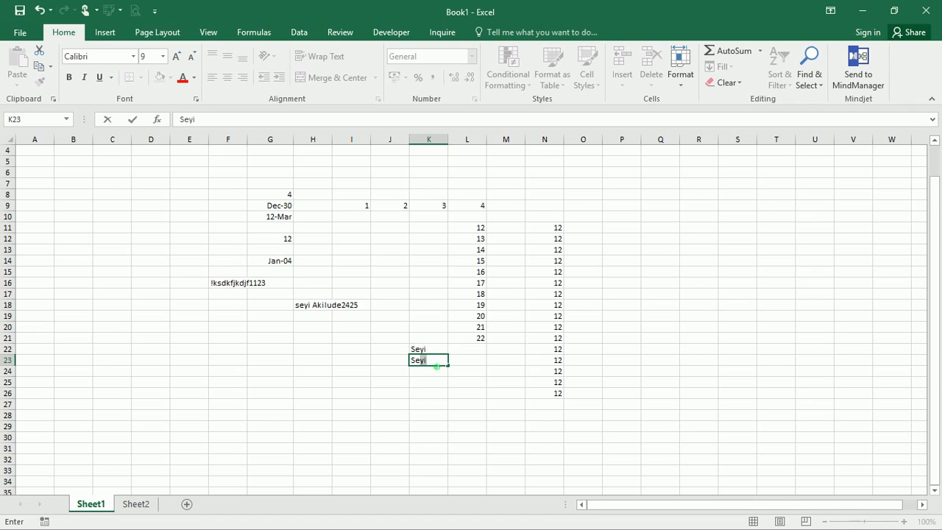
pyautogui.press('Return')
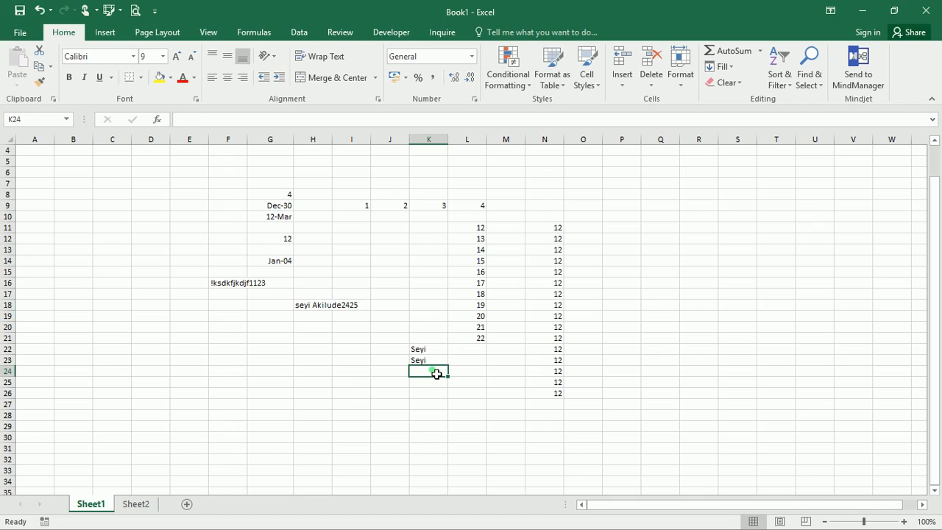
# - Enter the name in K24 and try Flash Fill down to K33, dismissing the no-pattern warning
pyautogui.write('Seyi')
pyautogui.moveTo(446, 375); pyautogui.dragTo(449, 480)
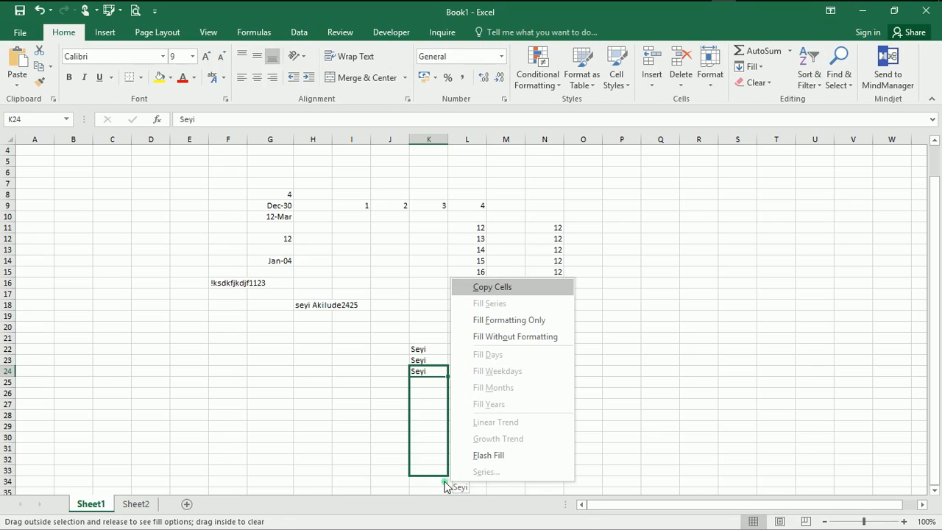
pyautogui.click(482, 455)
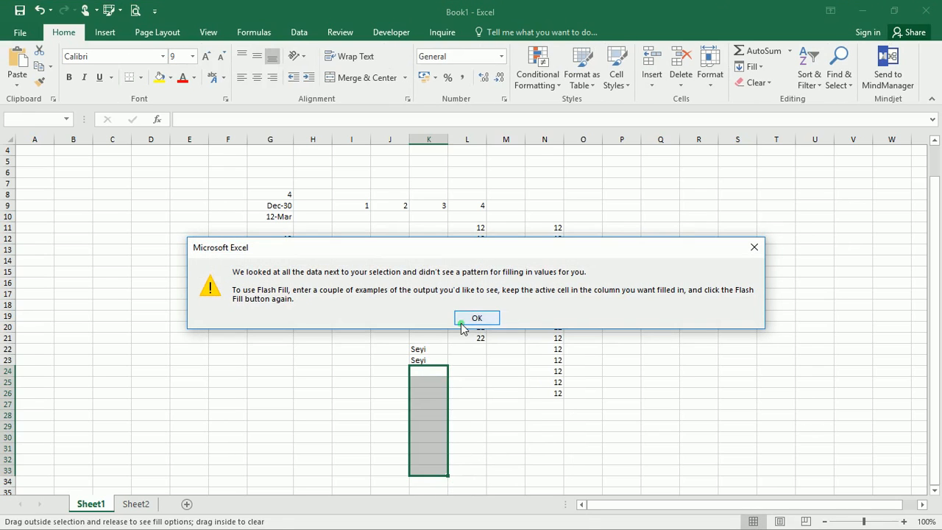
pyautogui.click(486, 317)
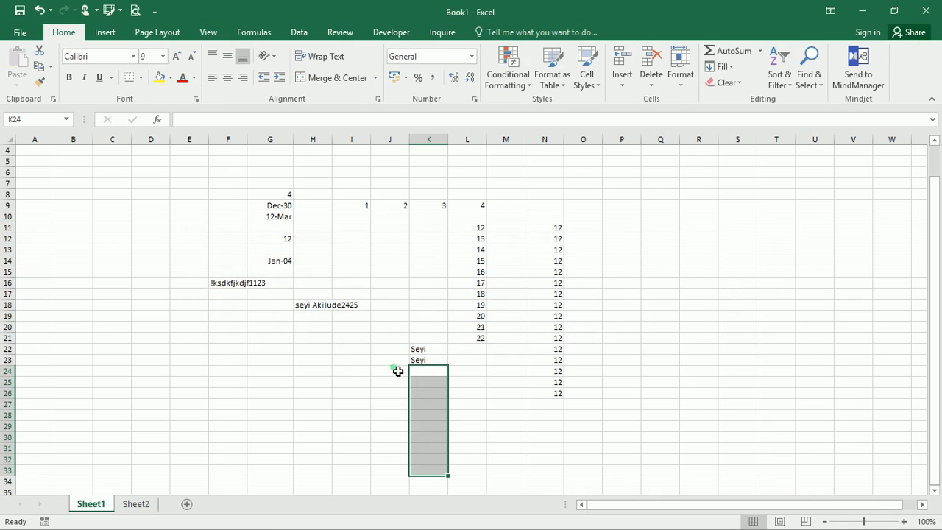
pyautogui.click(418, 360)
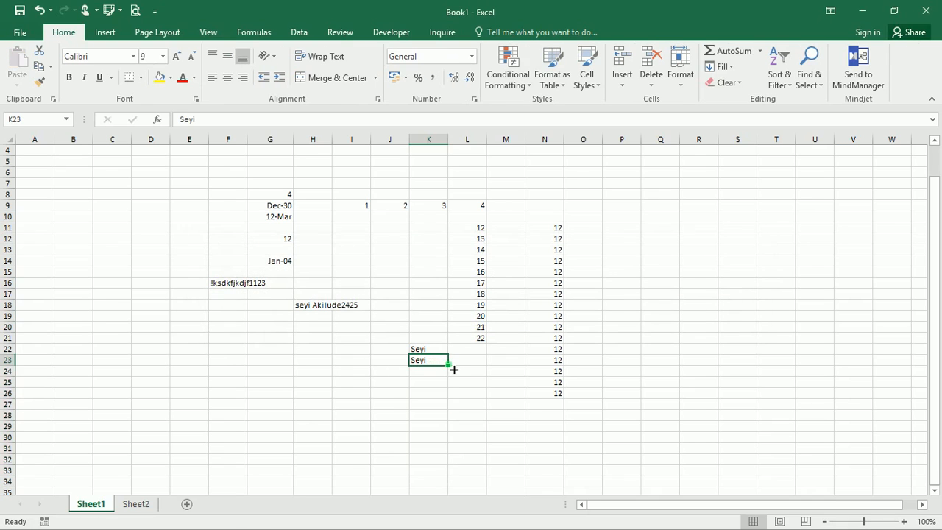
# - Copy the first name down column K to K32 and AutoComplete it into F24
pyautogui.moveTo(448, 365); pyautogui.dragTo(438, 466)
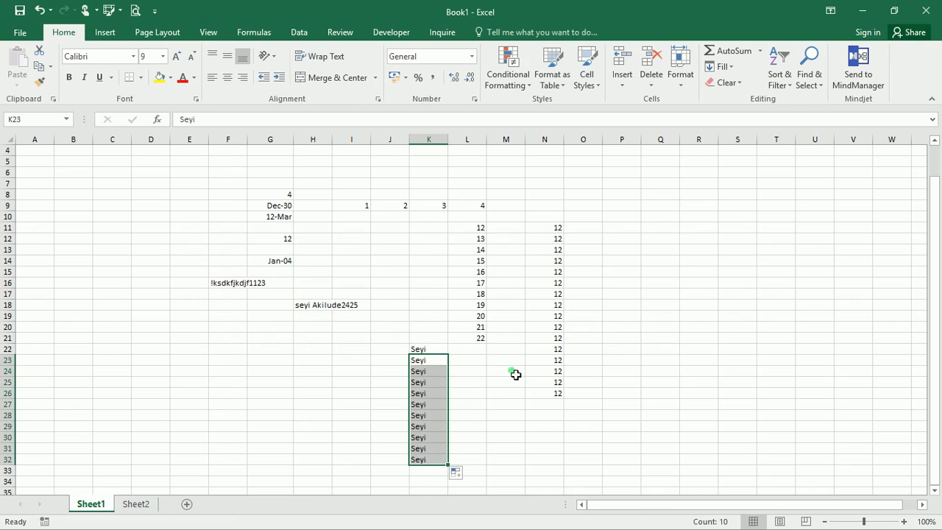
pyautogui.click(224, 374)
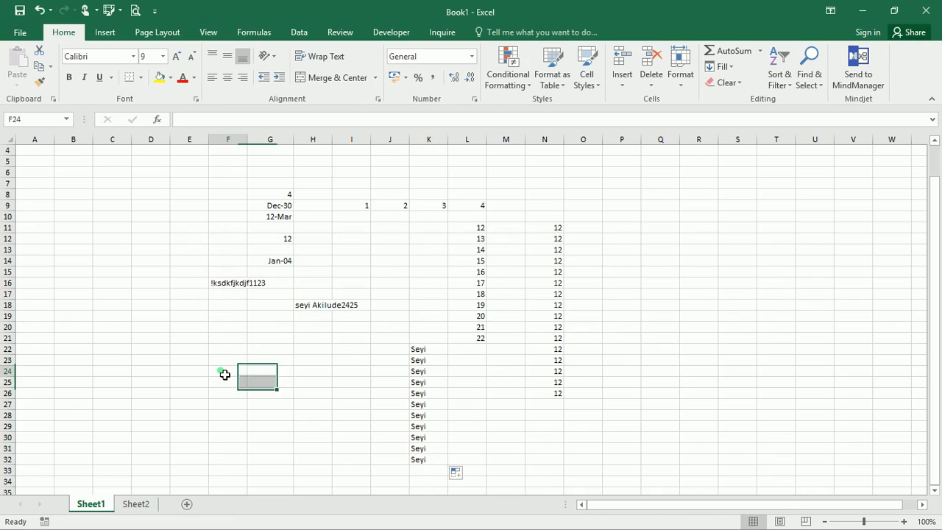
pyautogui.write('se')
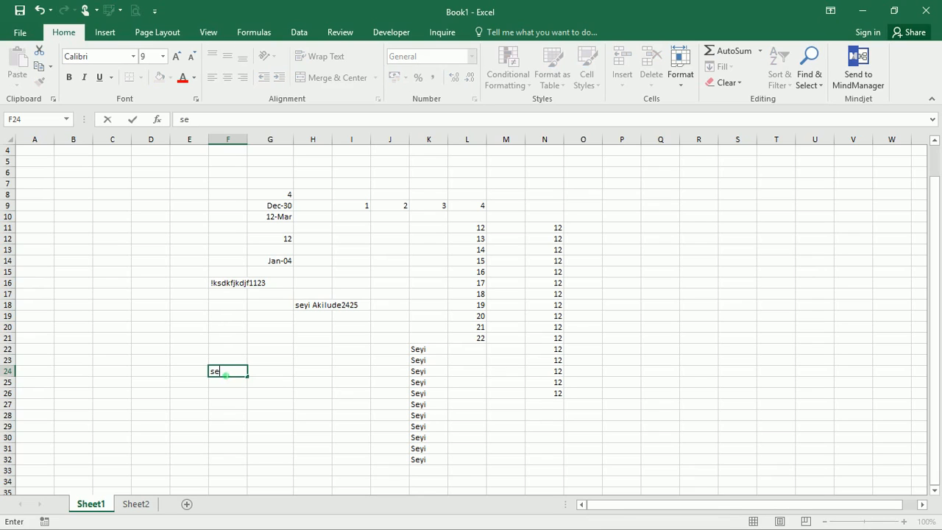
pyautogui.press('BackSpace')
pyautogui.write('S')
pyautogui.click(234, 386)
# - AutoComplete the same first name into F25, Q19, Q18 and Q20 by typing S
pyautogui.write('S')
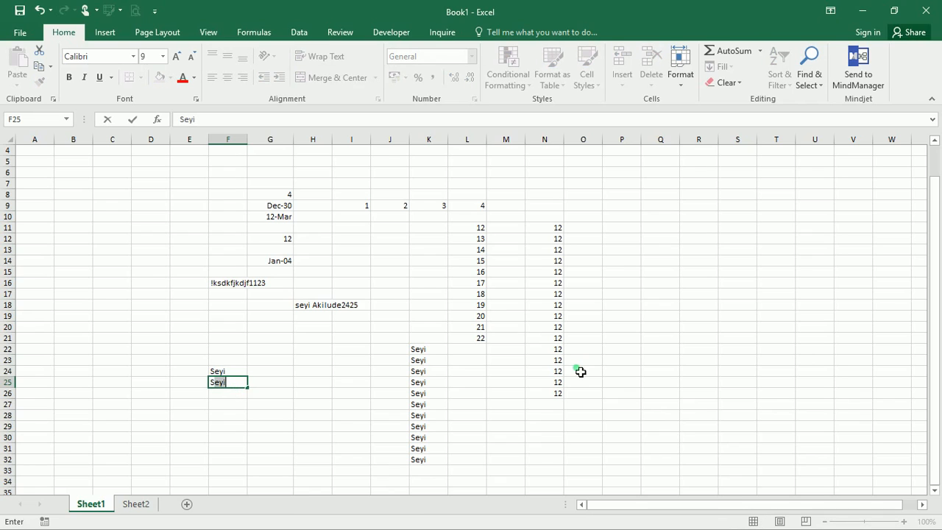
pyautogui.click(646, 319)
pyautogui.write('Seyi')
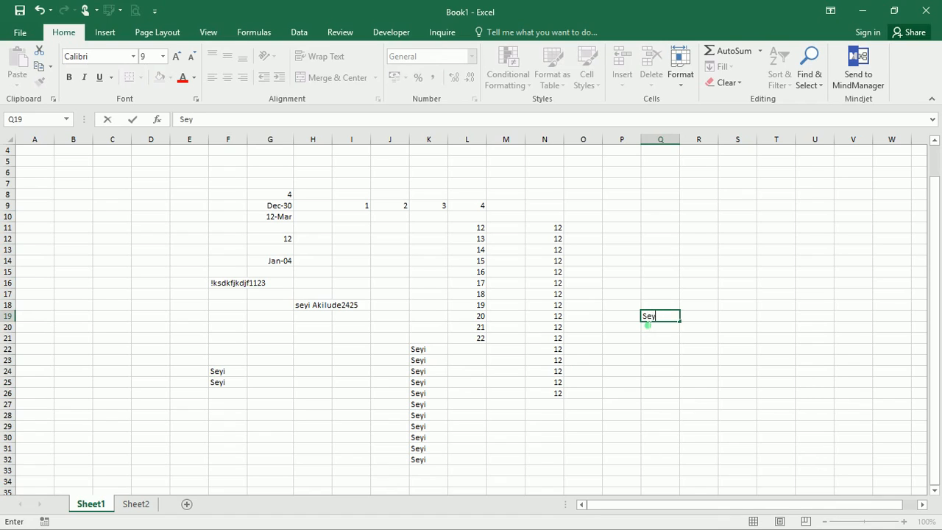
pyautogui.click(657, 331)
pyautogui.click(655, 307)
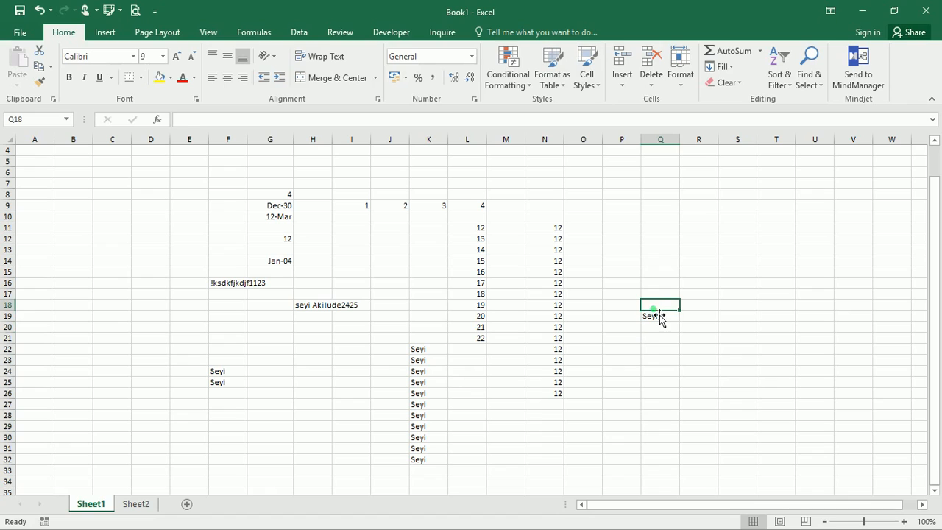
pyautogui.write('Seyi')
pyautogui.click(661, 328)
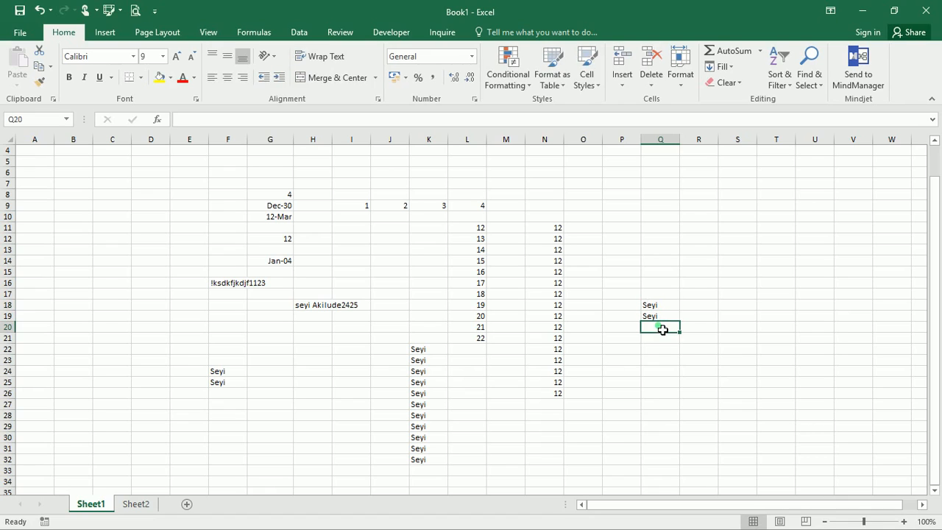
pyautogui.write('Seyi')
pyautogui.click(660, 340)
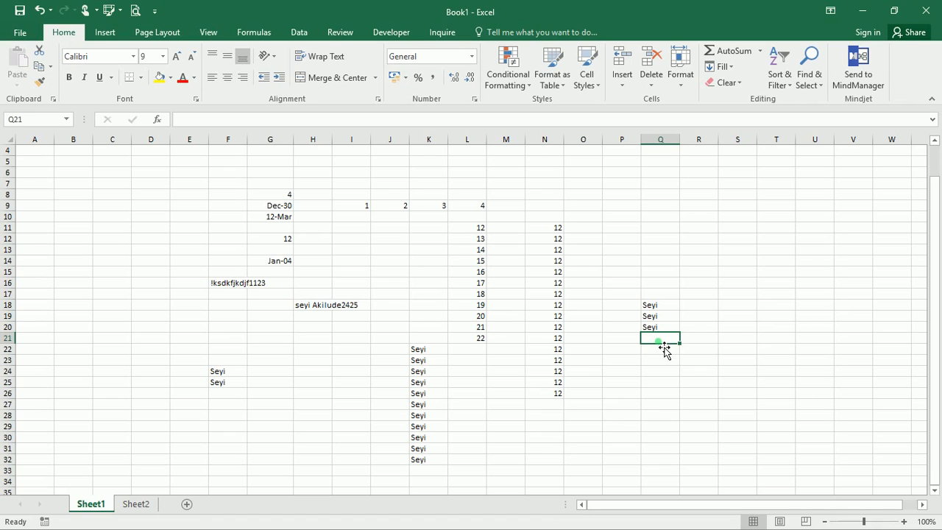
pyautogui.click(663, 251)
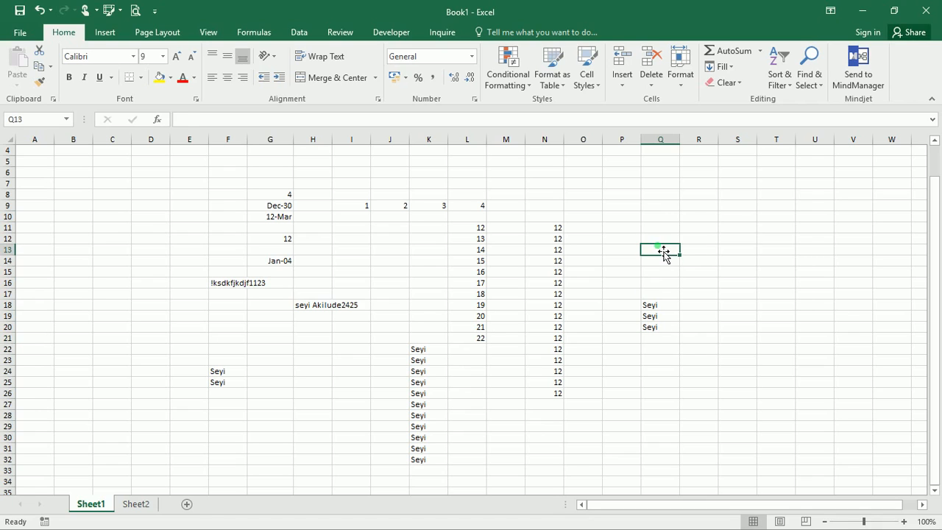
# - Enter 12 in Q13, adding then removing two decimal places so it shows 12
pyautogui.write('12')
pyautogui.click(773, 297)
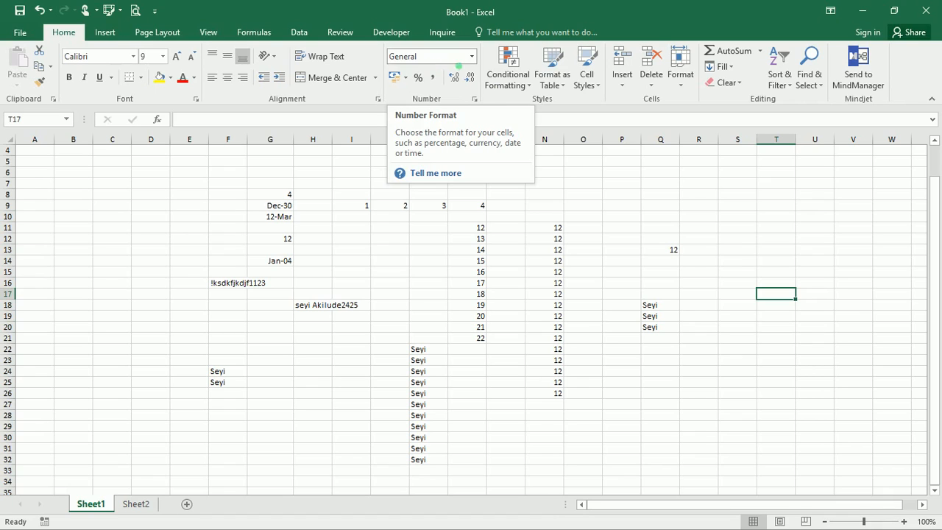
pyautogui.click(474, 101)
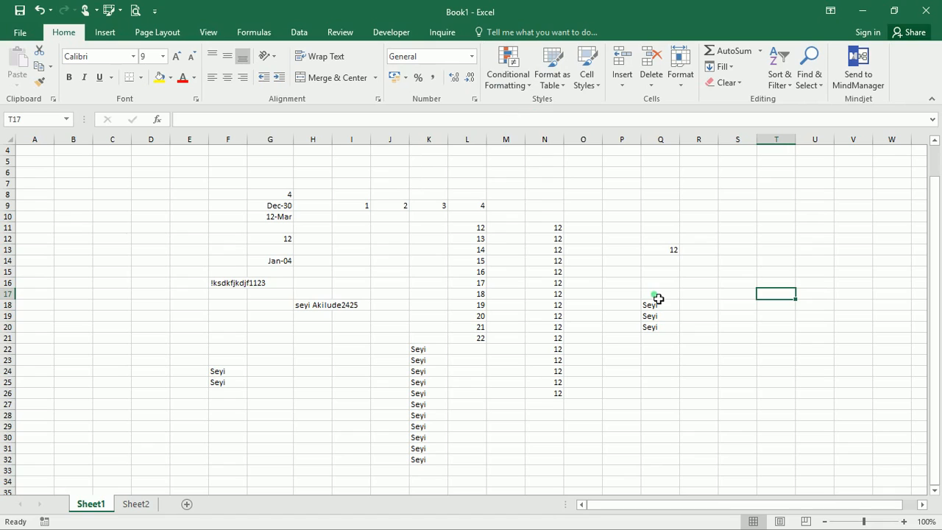
pyautogui.click(672, 253)
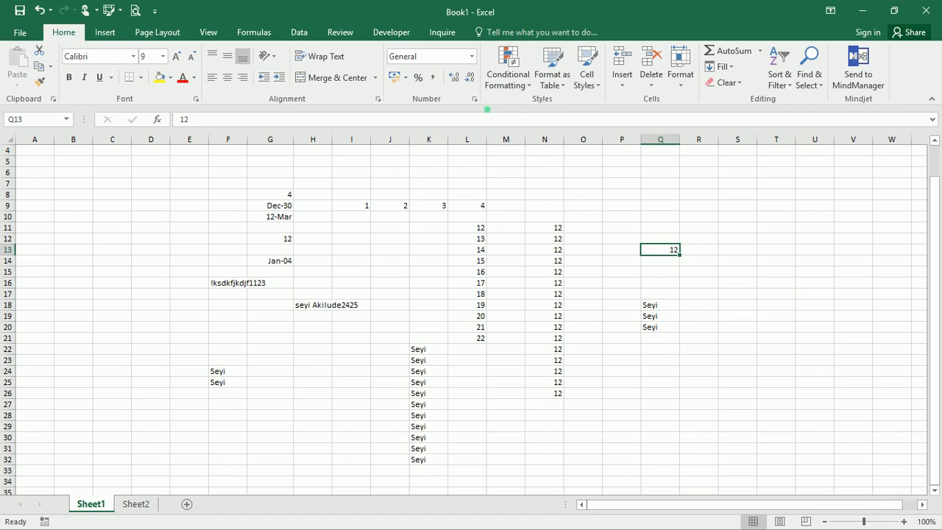
pyautogui.click(458, 76)
pyautogui.click(458, 75)
pyautogui.click(471, 80)
pyautogui.click(471, 80)
# - Enter 14 in Q12 and format it with two decimal places to show 14.00
pyautogui.click(670, 238)
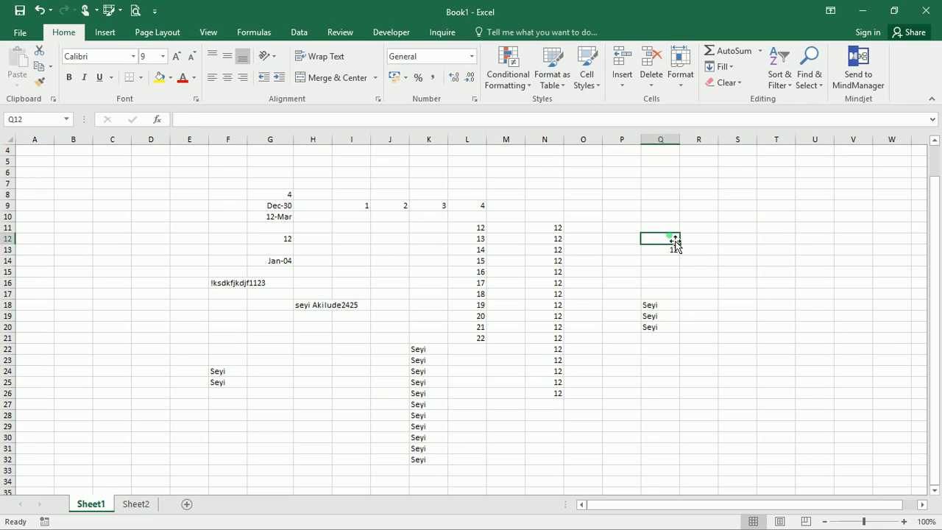
pyautogui.write('1')
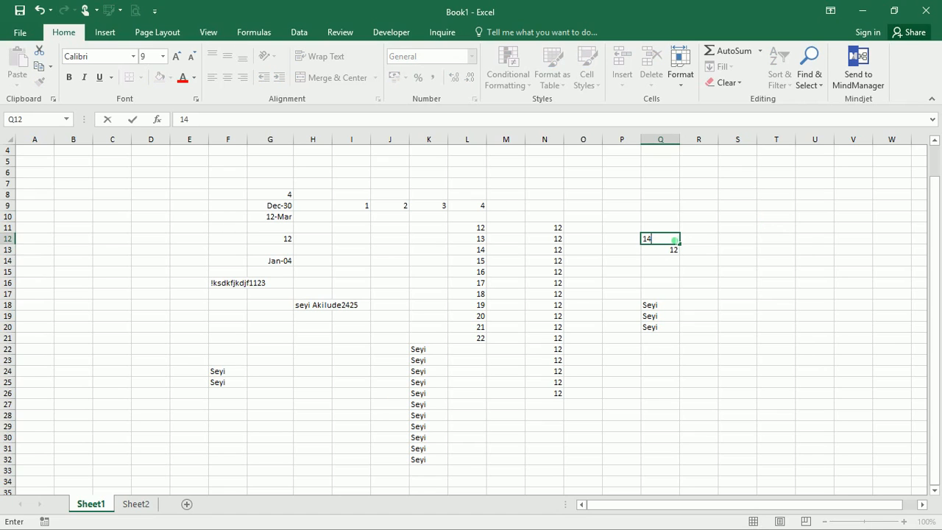
pyautogui.write('4')
pyautogui.hotkey('shift', 'Down')
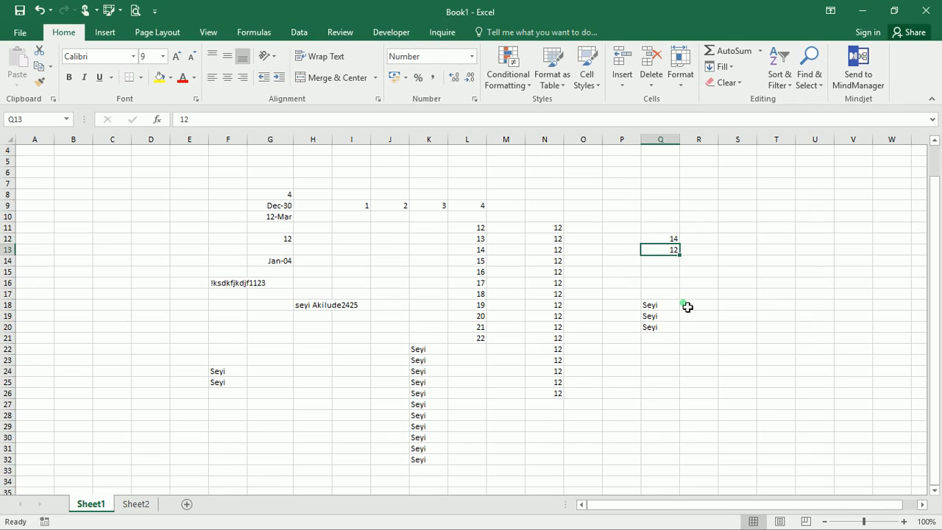
pyautogui.click(655, 243)
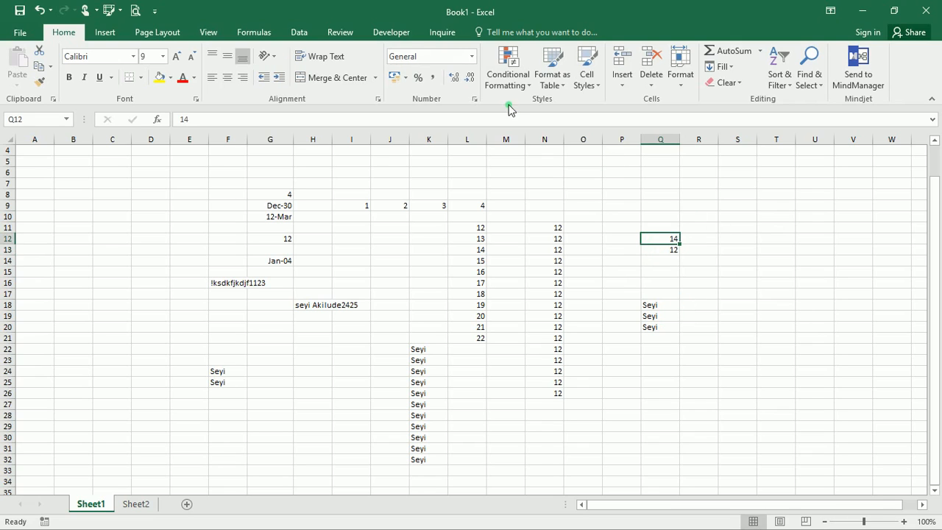
pyautogui.click(452, 77)
pyautogui.click(452, 77)
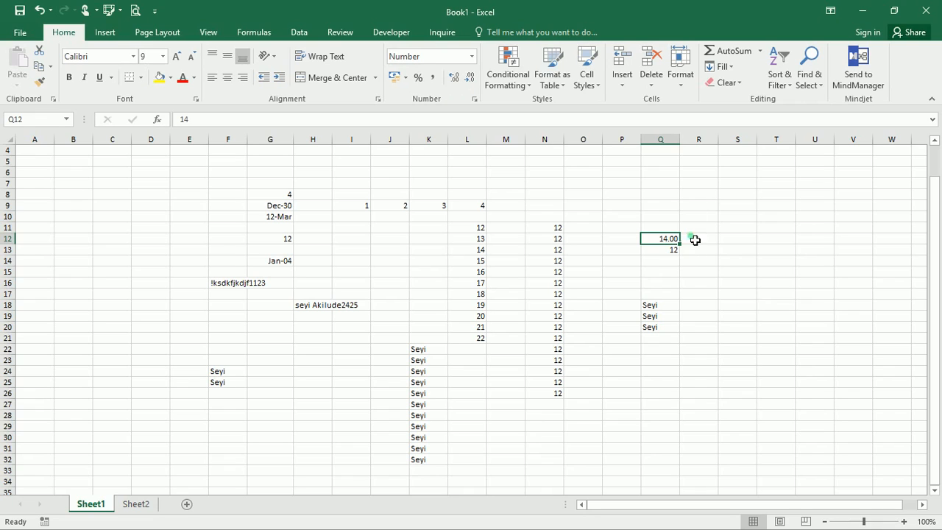
pyautogui.click(700, 194)
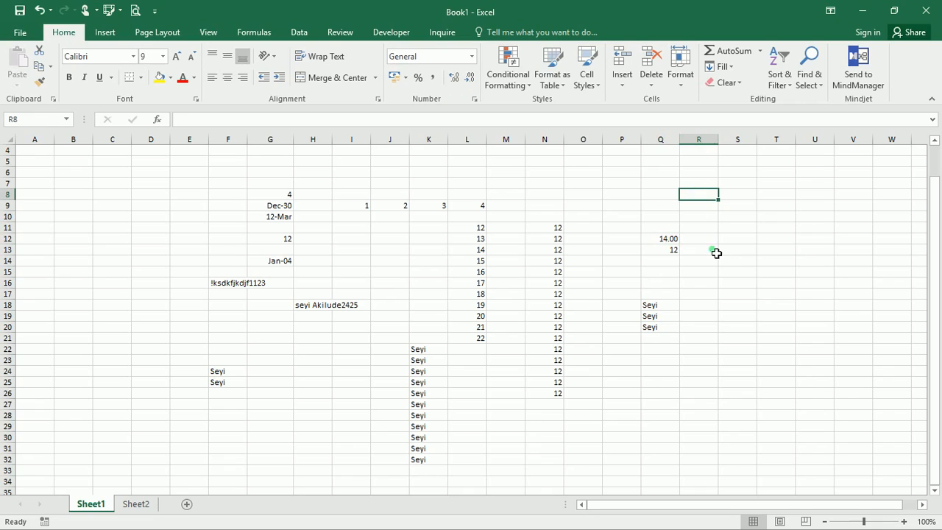
# - Format column R as Number with 3 decimal places
pyautogui.click(715, 144)
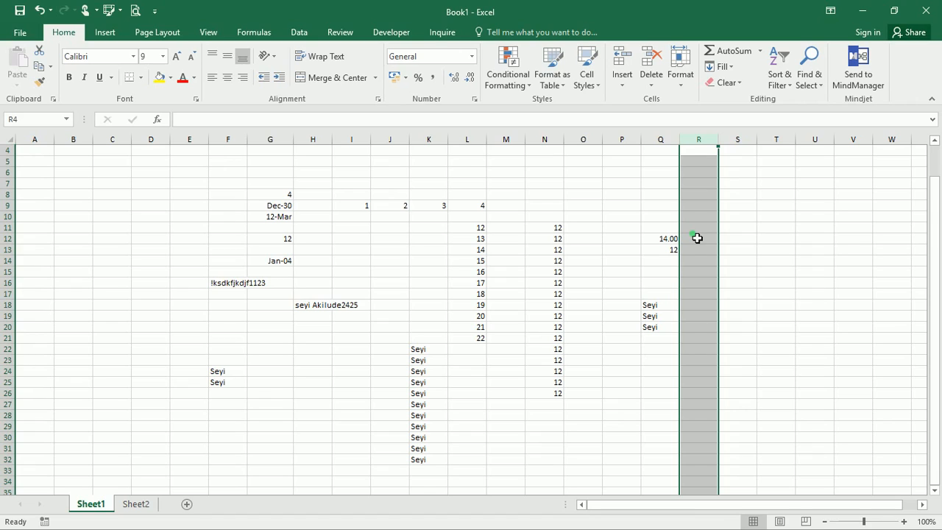
pyautogui.click(475, 101)
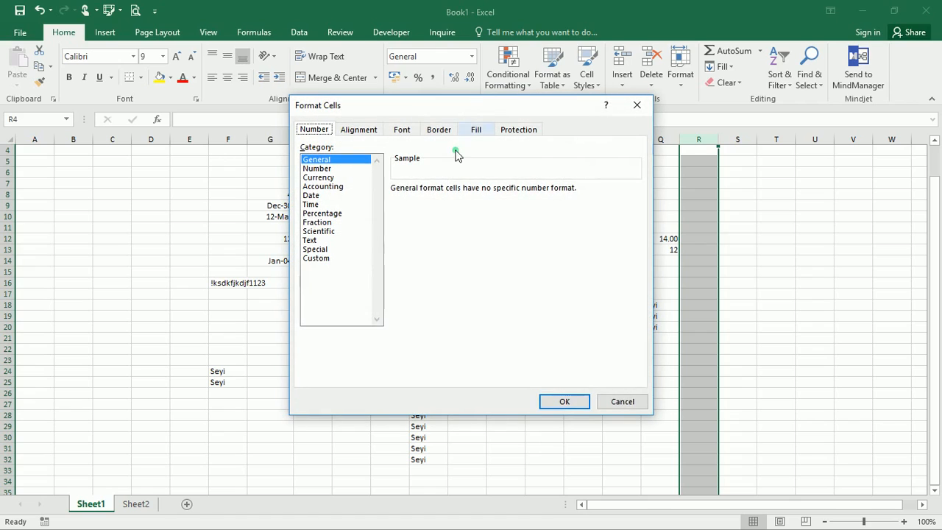
pyautogui.click(317, 168)
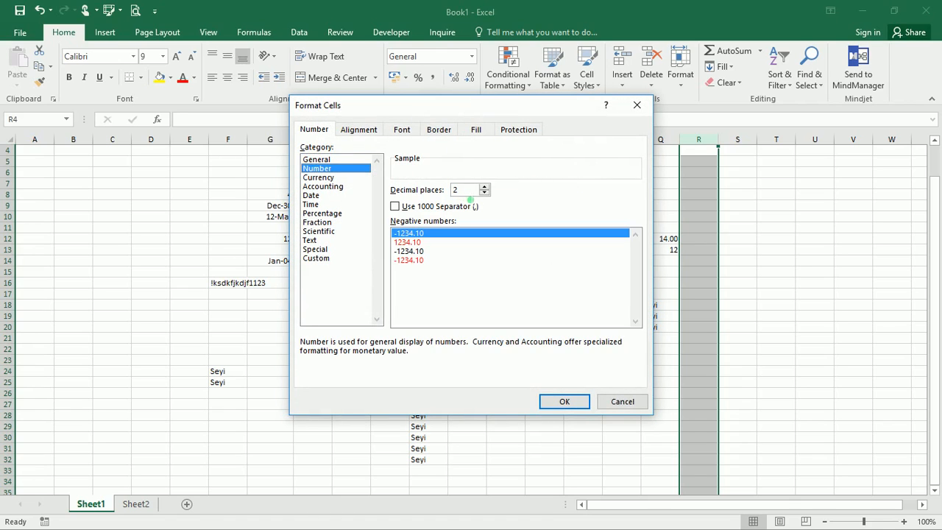
pyautogui.click(485, 187)
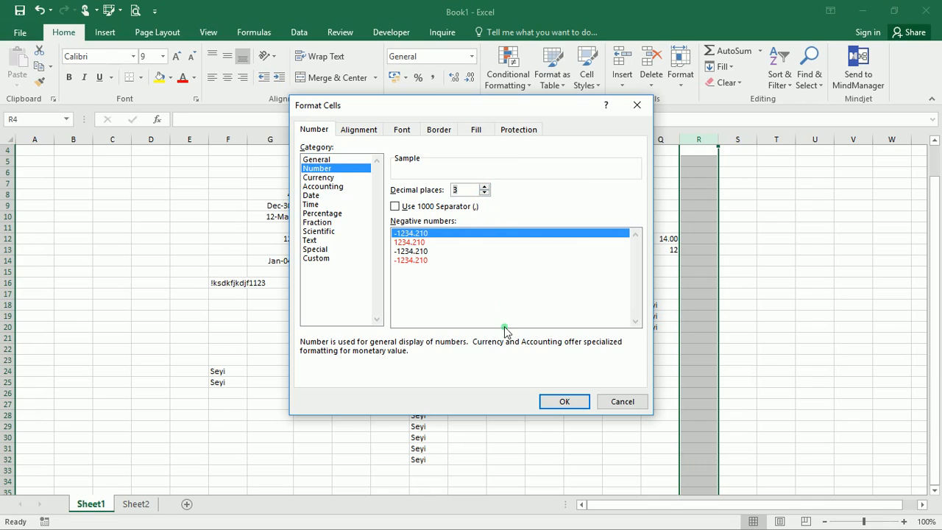
pyautogui.click(563, 401)
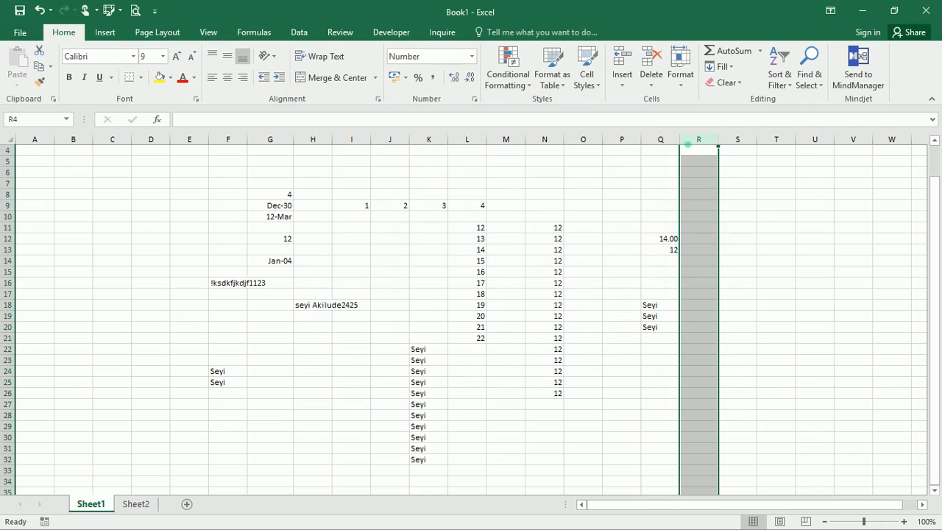
# - Enter 12 in R5 and 34 in R6, shown as 12.000 and 34.000
pyautogui.click(695, 162)
pyautogui.write('12')
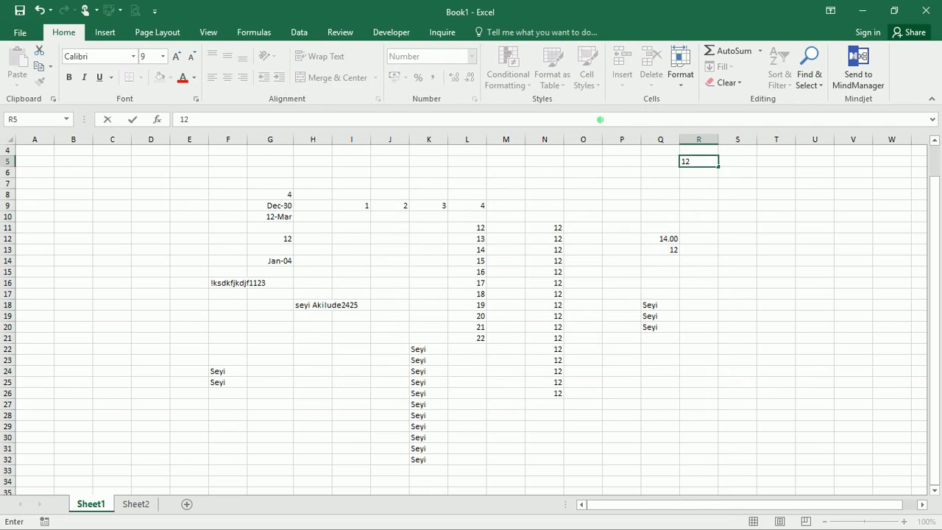
pyautogui.press('Return')
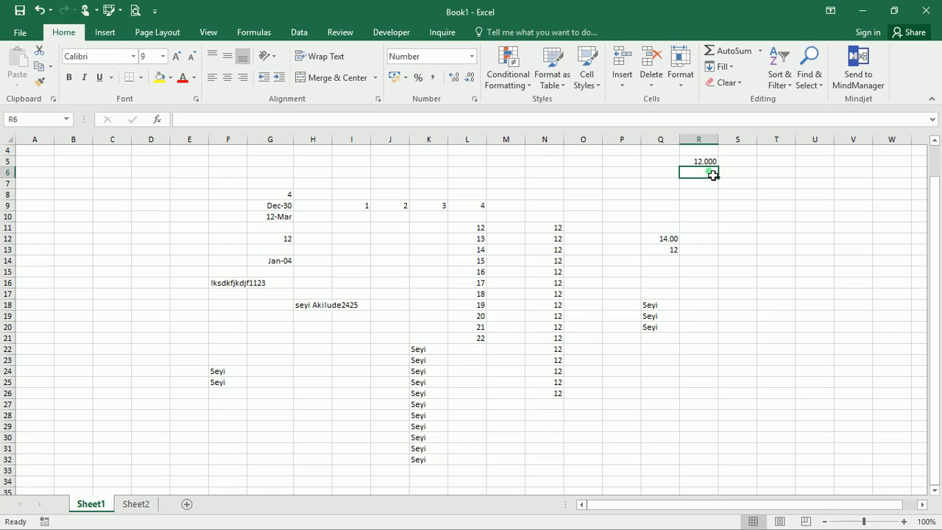
pyautogui.write('34')
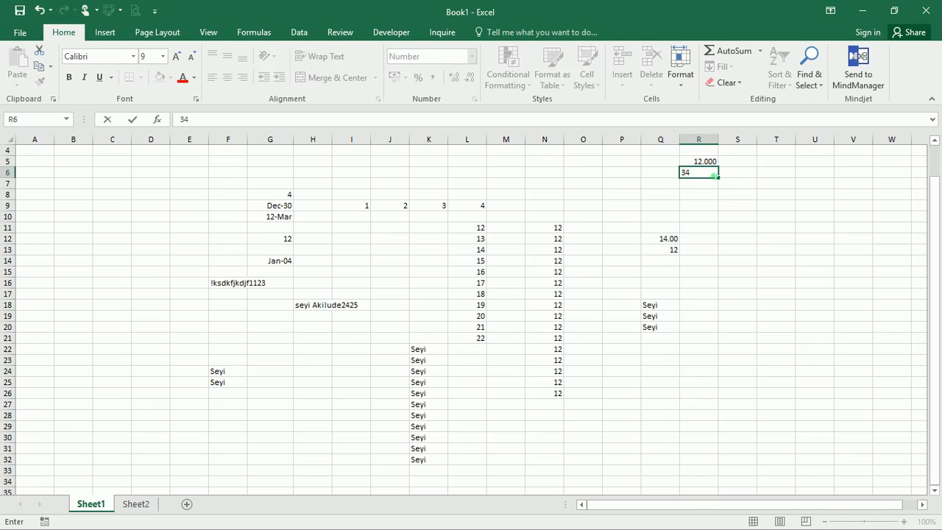
pyautogui.press('Return')
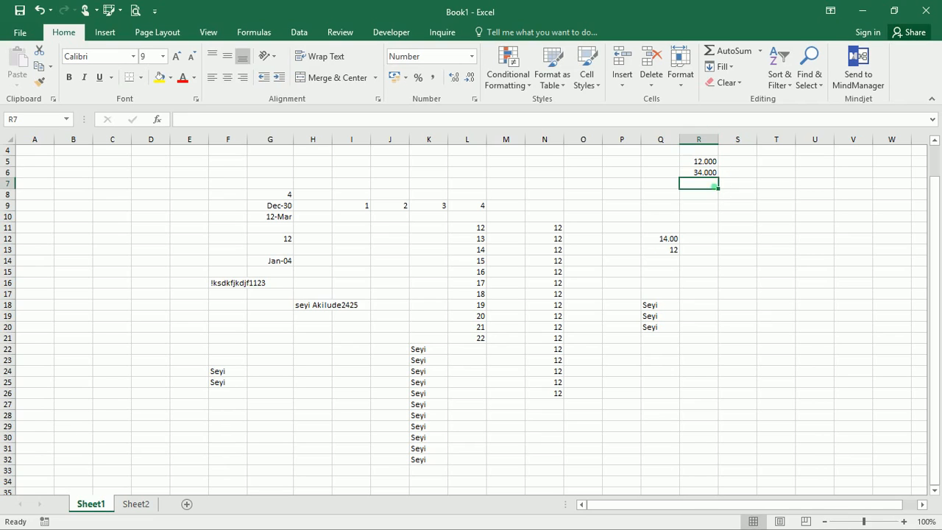
pyautogui.click(704, 196)
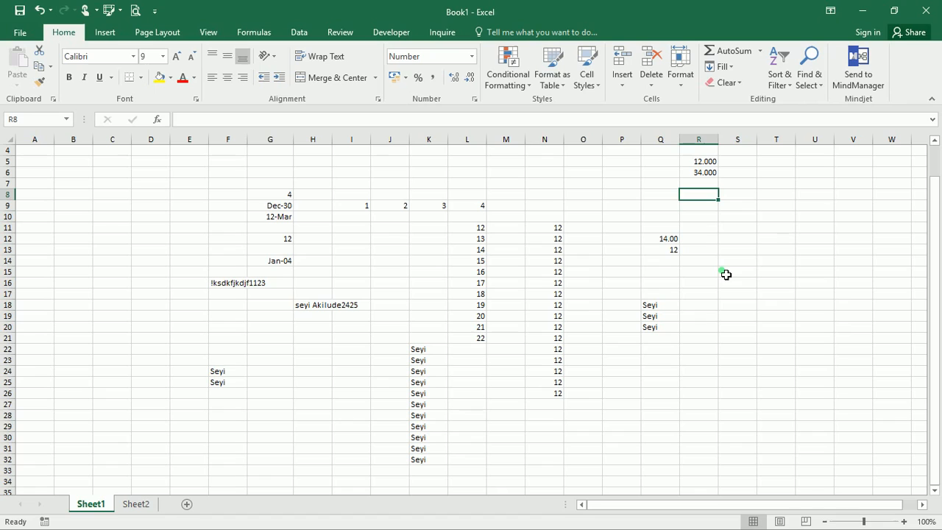
# - Keep column R in Number format and drop one decimal place from the ribbon
pyautogui.click(709, 142)
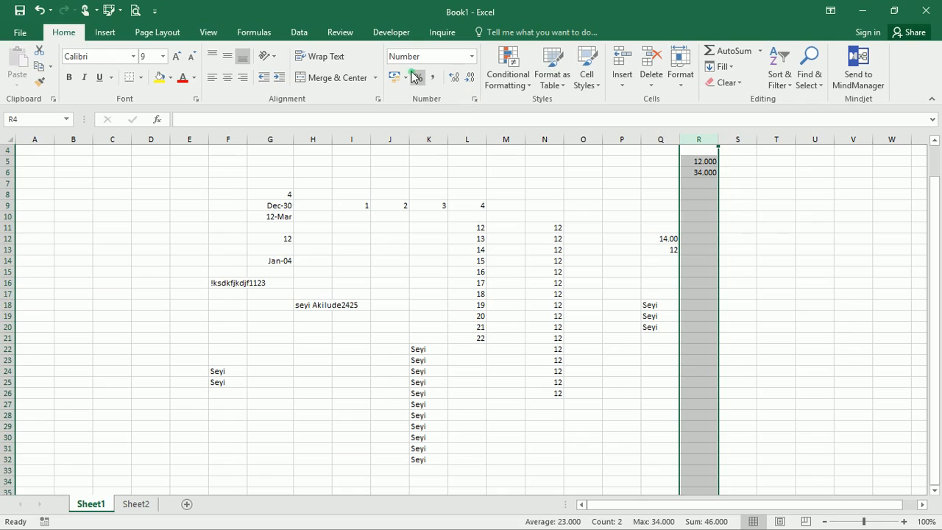
pyautogui.click(439, 60)
pyautogui.click(471, 57)
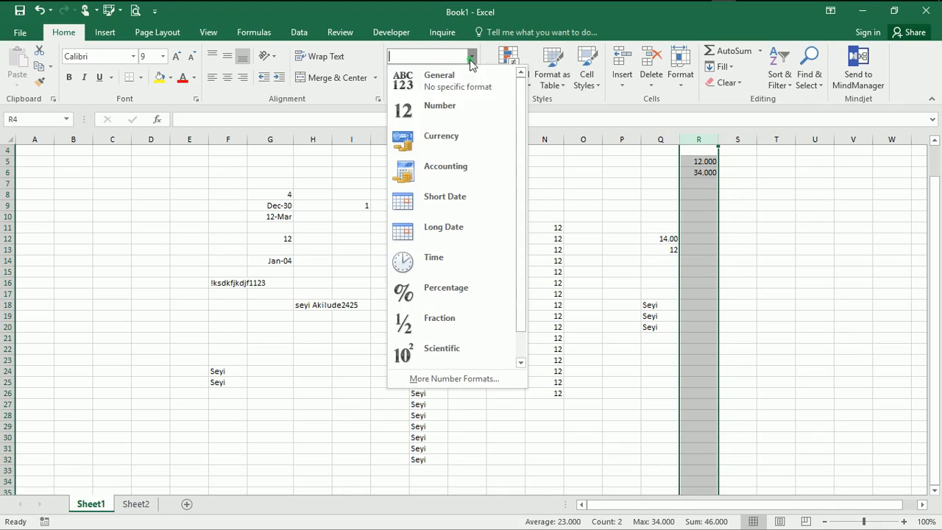
pyautogui.click(454, 130)
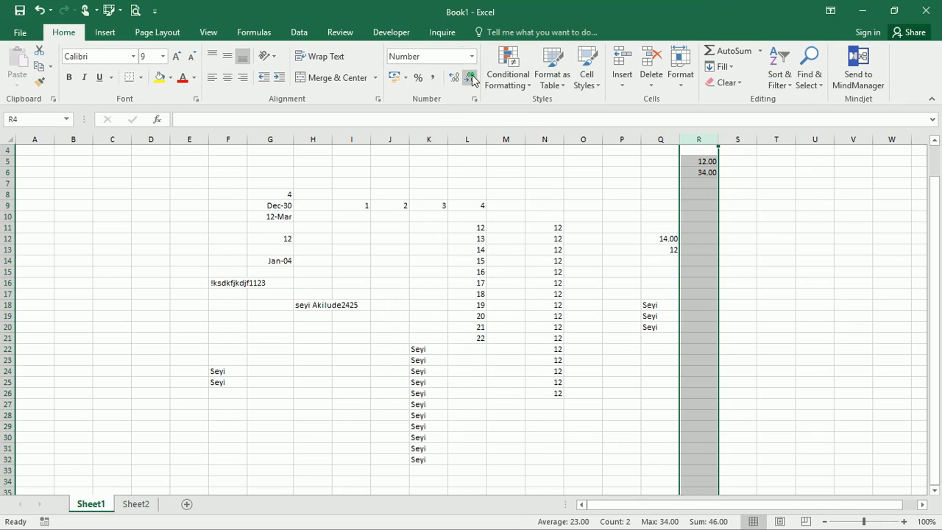
pyautogui.click(470, 79)
# - Set column R to 1 decimal place with the 1000 separator in Format Cells
pyautogui.rightClick(474, 98)
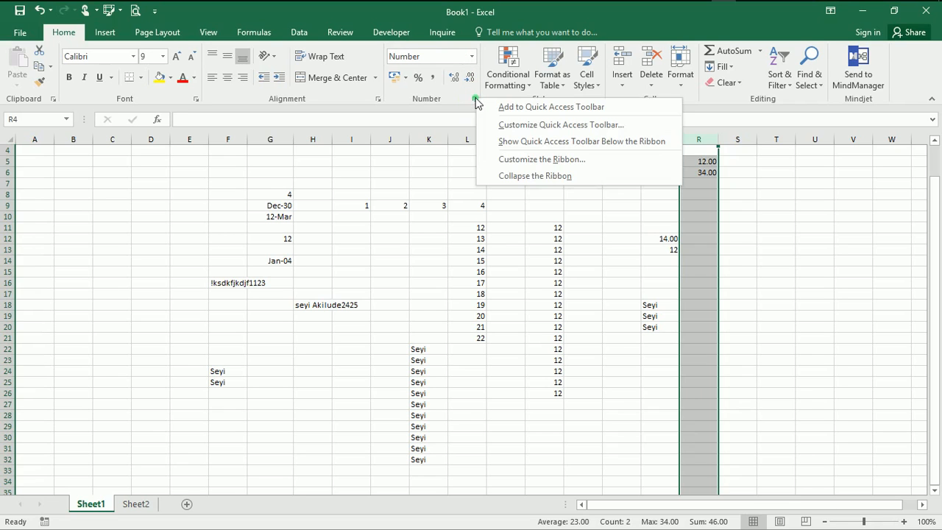
pyautogui.click(474, 99)
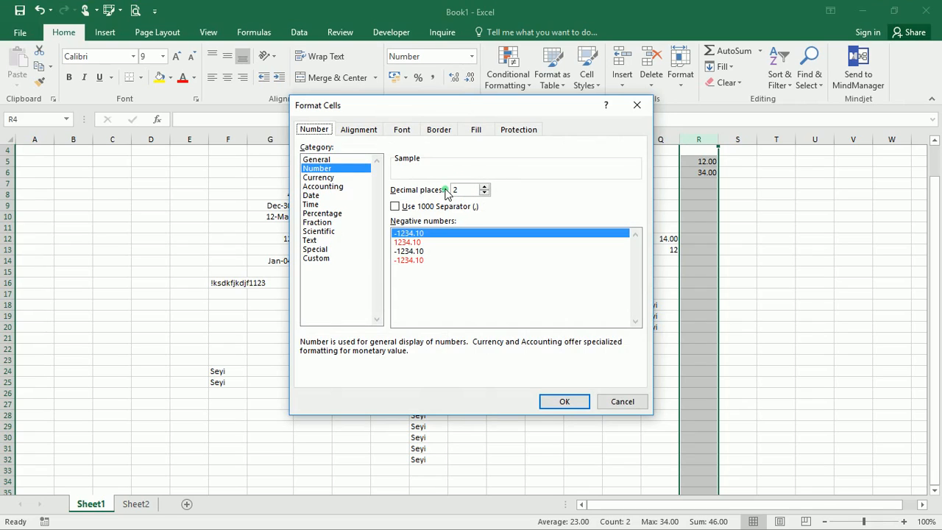
pyautogui.click(484, 192)
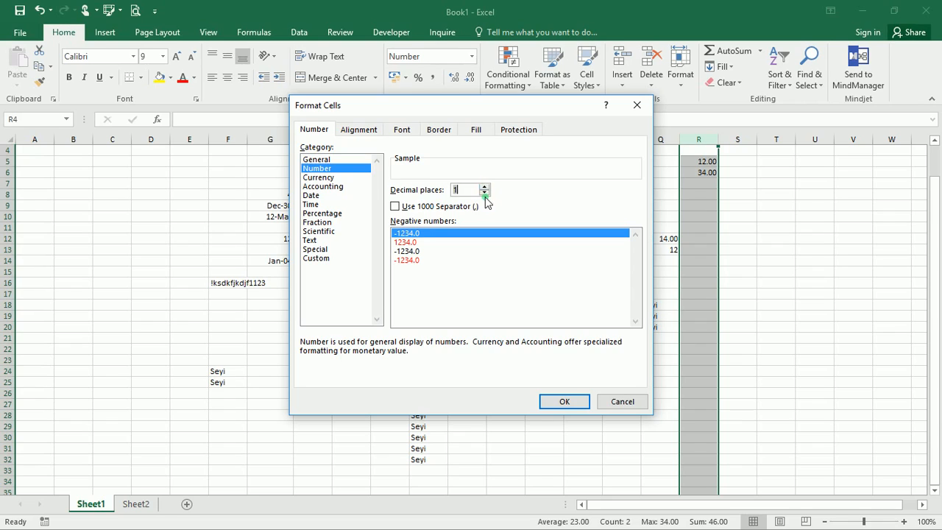
pyautogui.click(484, 195)
pyautogui.click(484, 186)
pyautogui.click(395, 207)
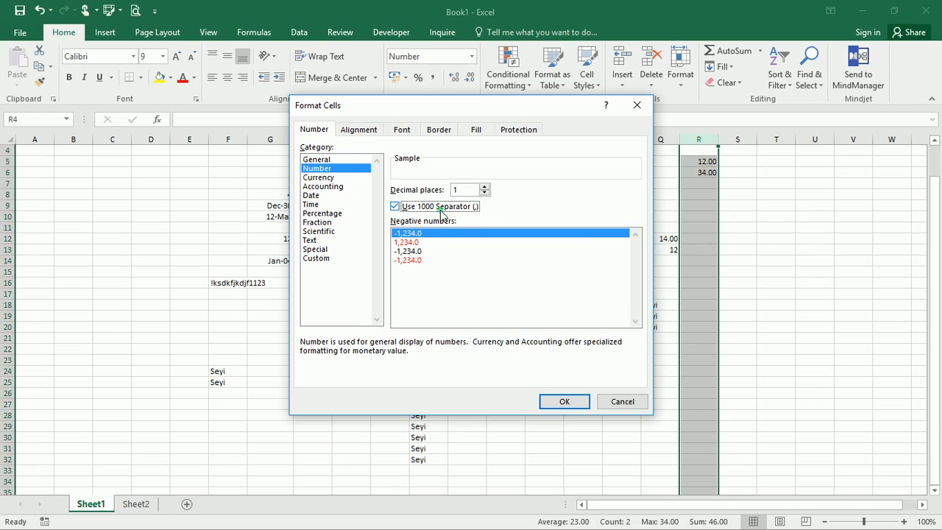
pyautogui.click(564, 404)
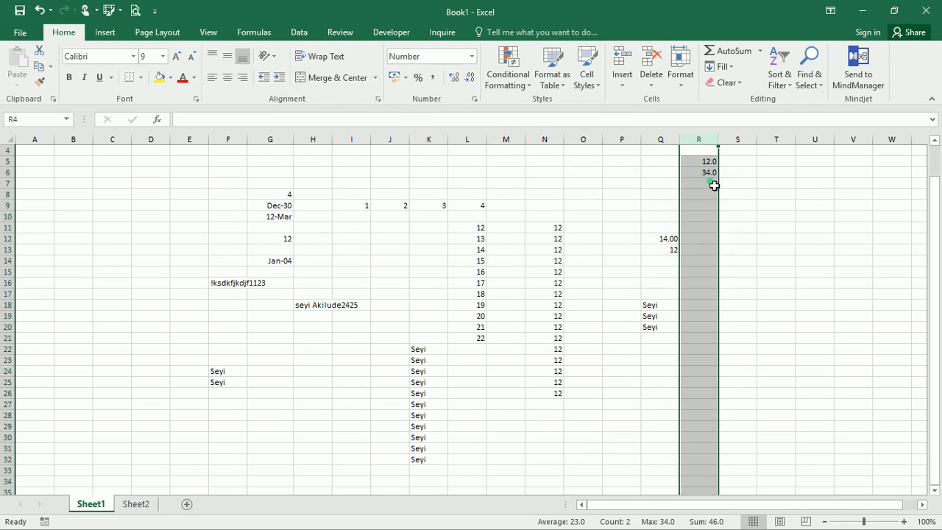
# - Enter 12346 in R7, displayed as 12,346.0
pyautogui.click(710, 186)
pyautogui.write('12346')
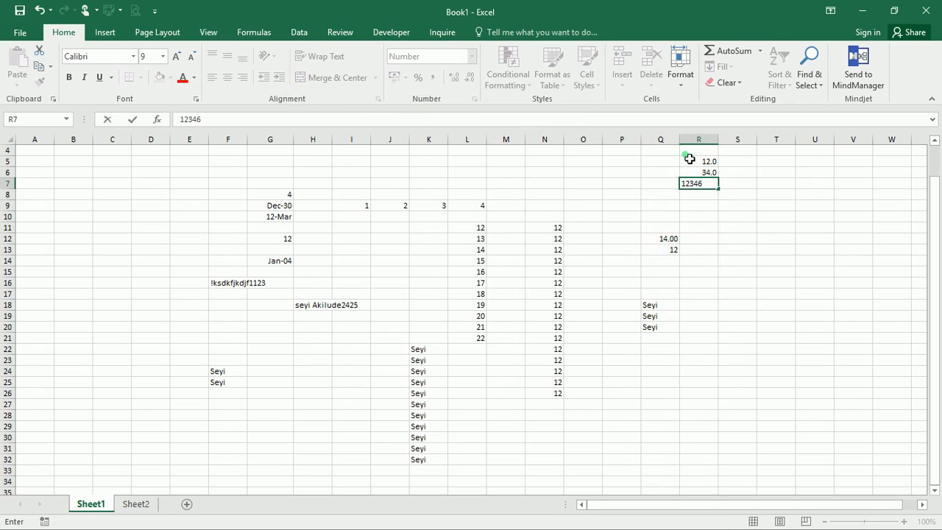
pyautogui.press('Return')
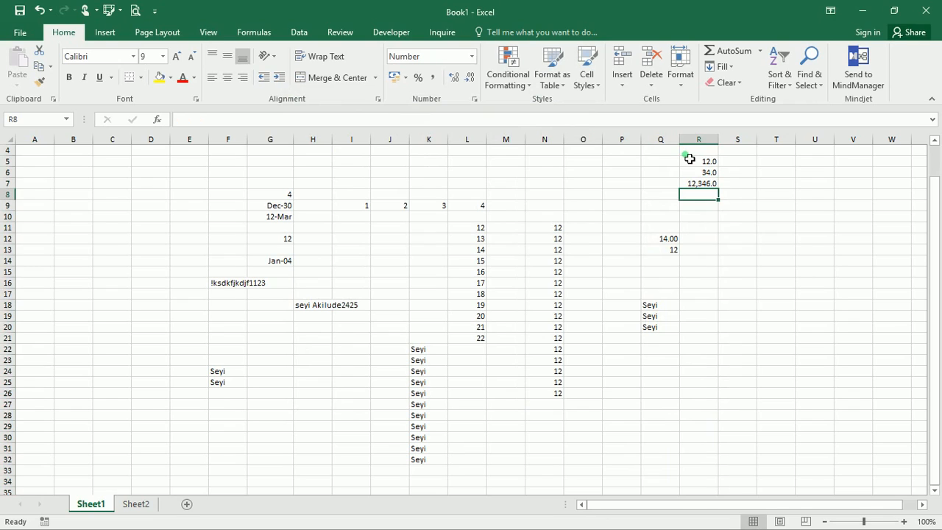